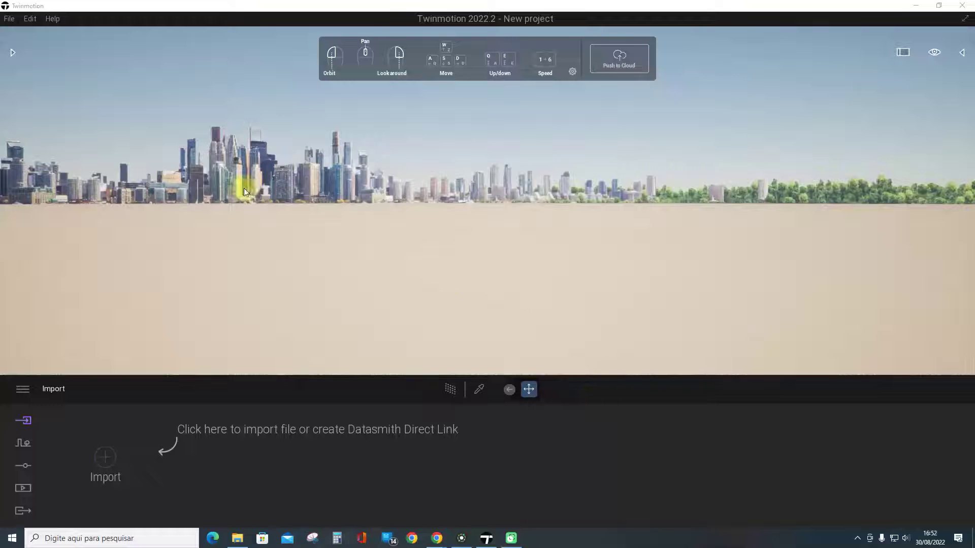
# Place the Flat landscape from Library > Vegetation and landscape > Landscapes over the ground
pyautogui.click(8, 20)
pyautogui.click(8, 22)
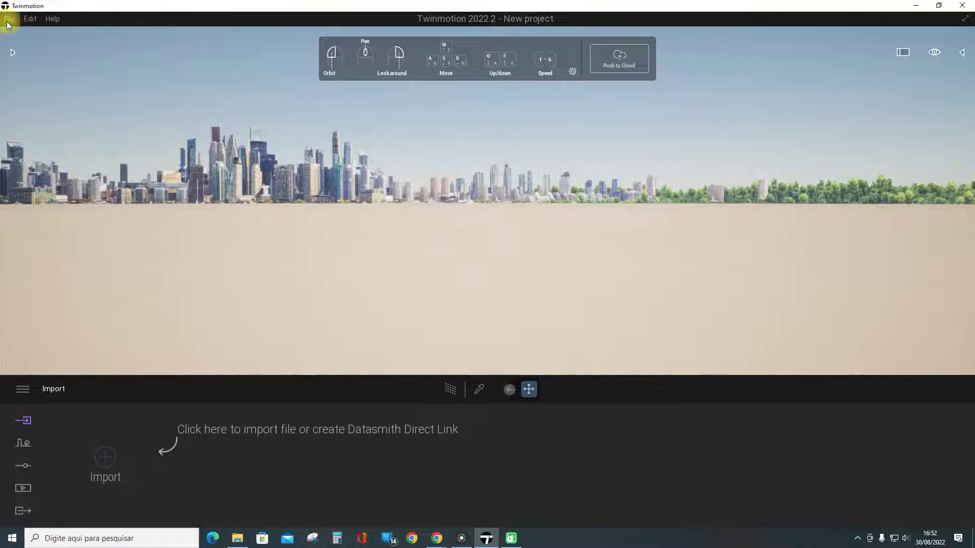
pyautogui.click(11, 52)
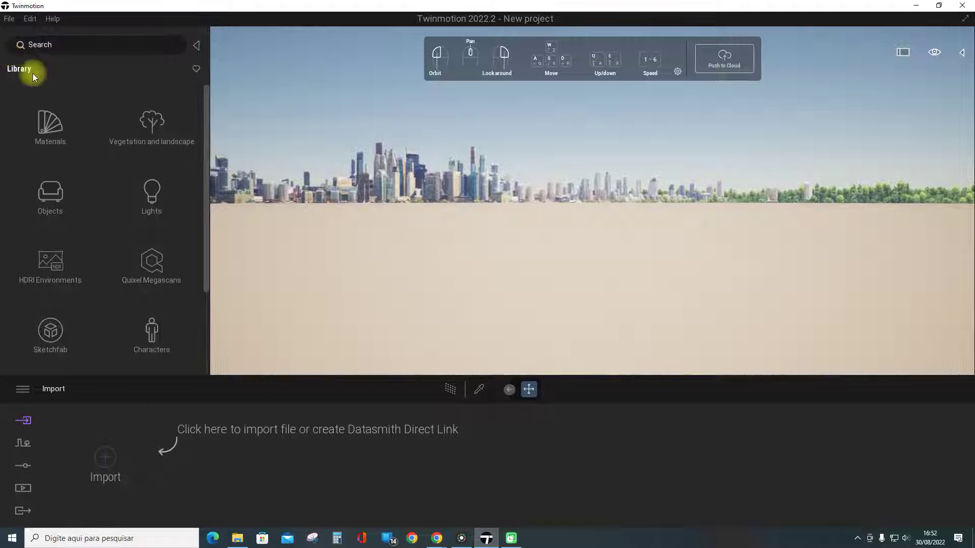
pyautogui.click(149, 142)
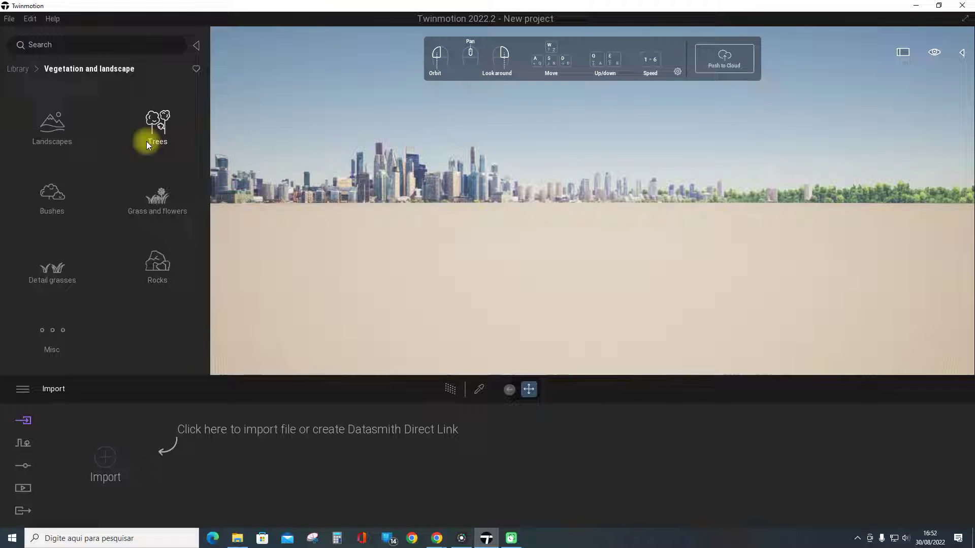
pyautogui.click(54, 136)
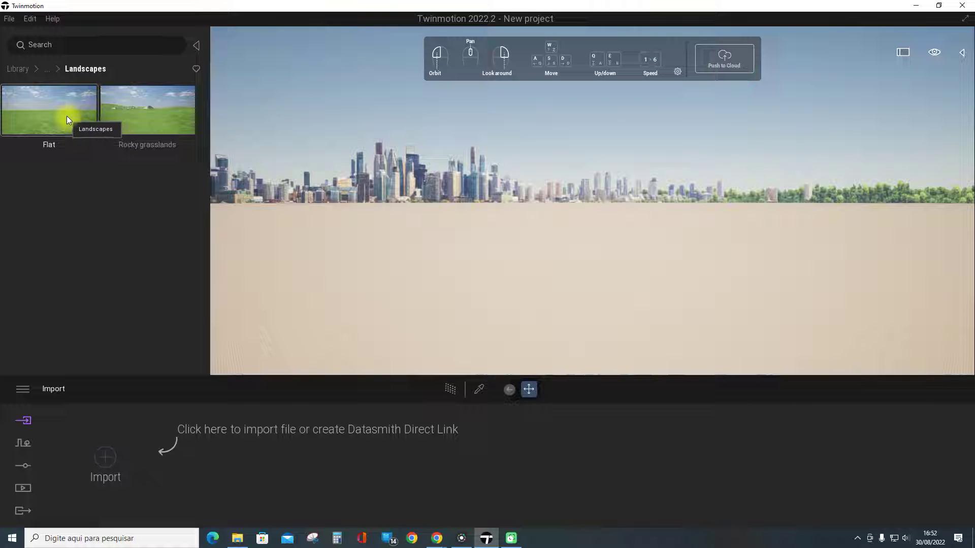
pyautogui.moveTo(66, 117); pyautogui.dragTo(468, 281)
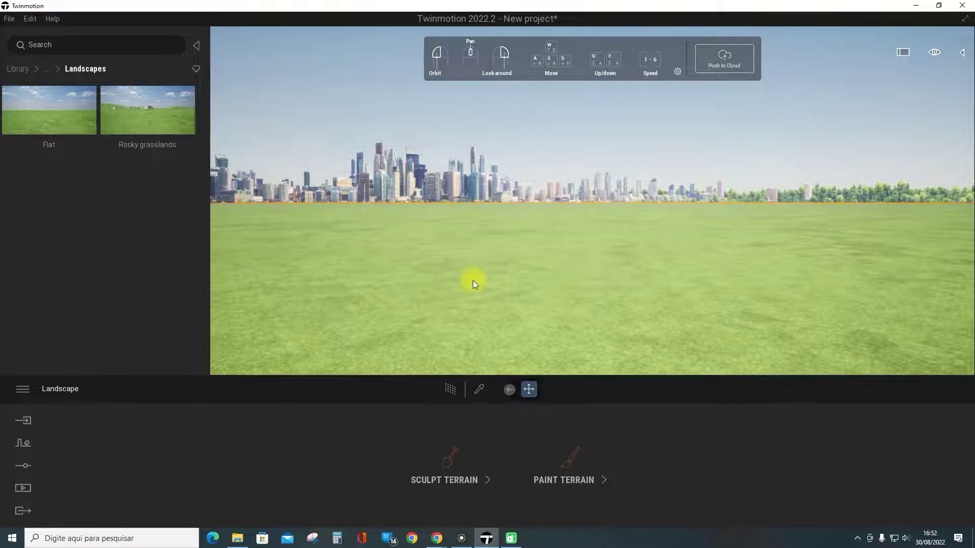
# Carve a lowered strip across the grass with the lower sculpt tool (10m diameter, 15% intensity)
pyautogui.click(442, 473)
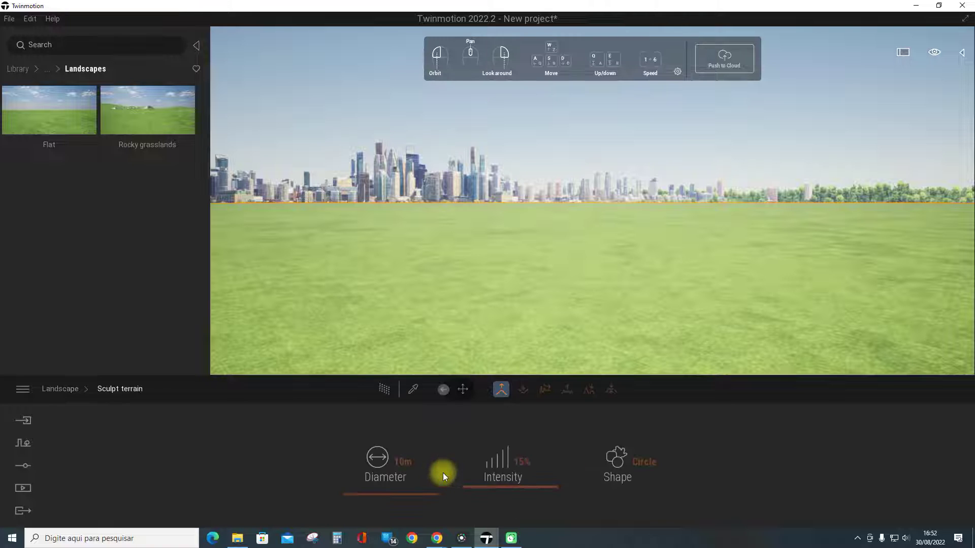
pyautogui.click(524, 392)
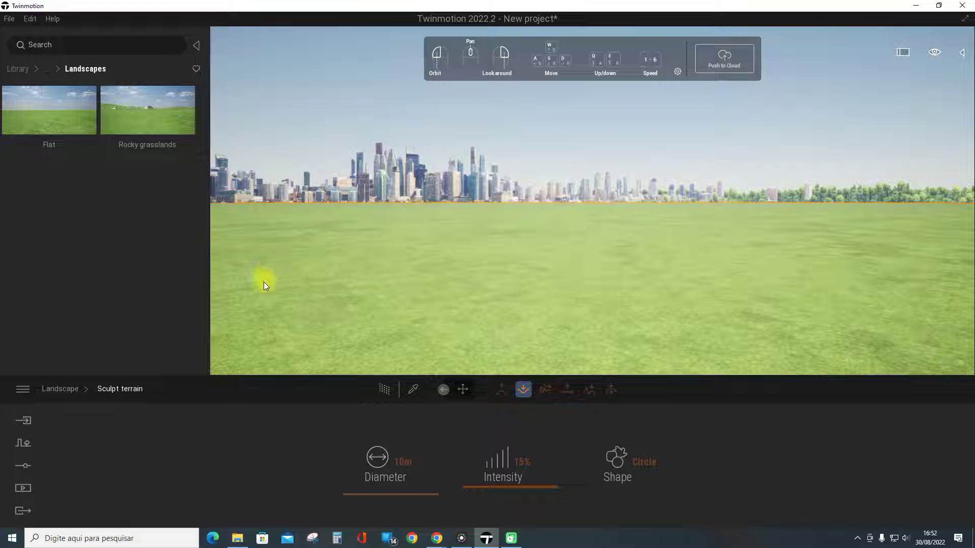
pyautogui.moveTo(263, 281); pyautogui.dragTo(343, 282)
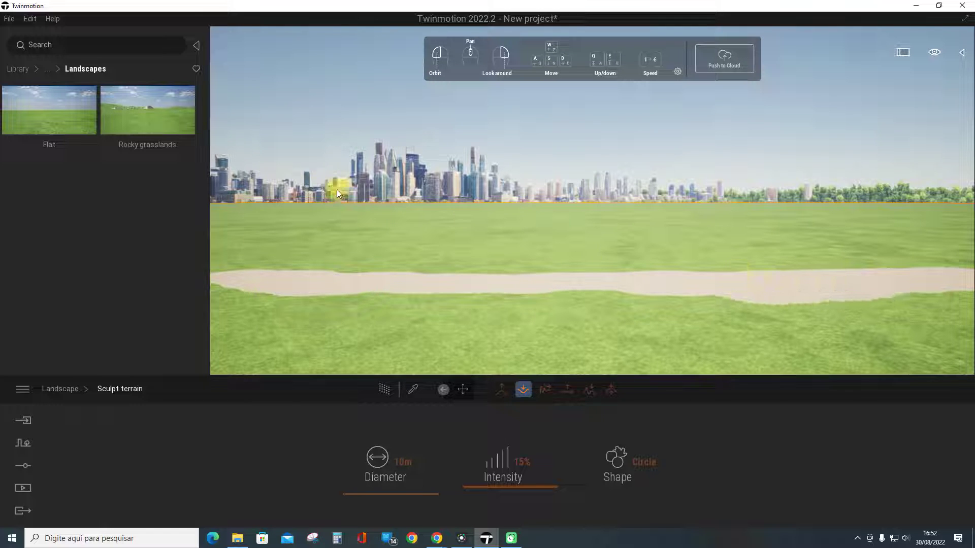
pyautogui.click(20, 440)
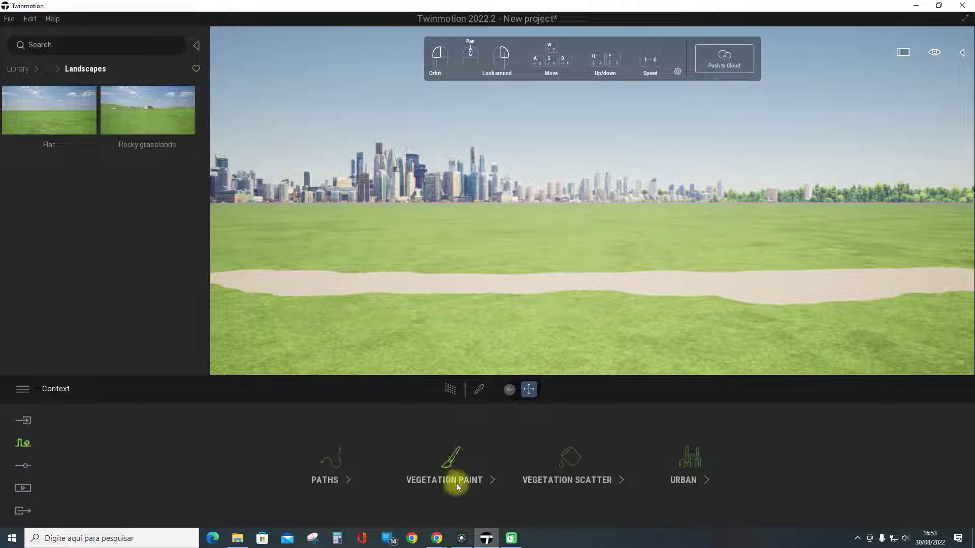
# Draw a four-point custom path along the sandy strip, carrying a 1m box
pyautogui.click(328, 462)
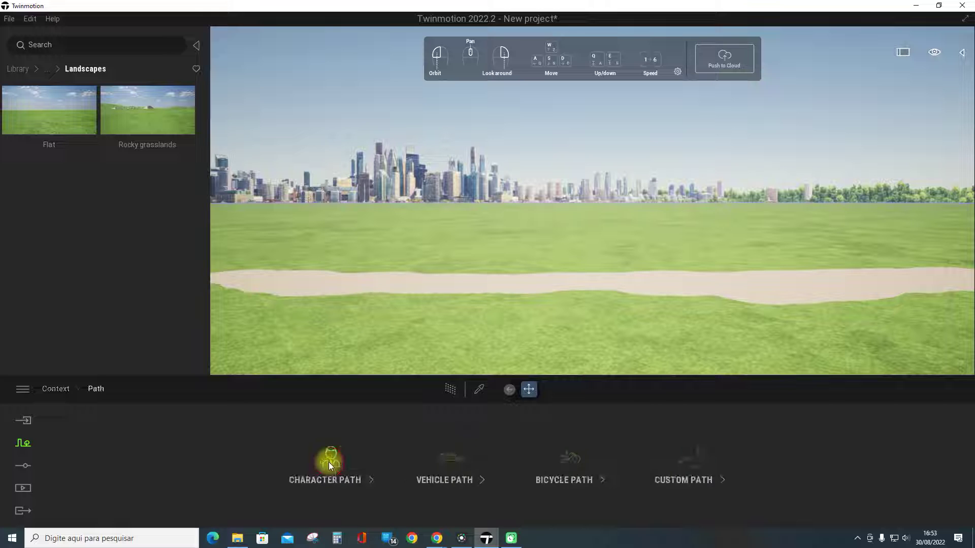
pyautogui.click(705, 480)
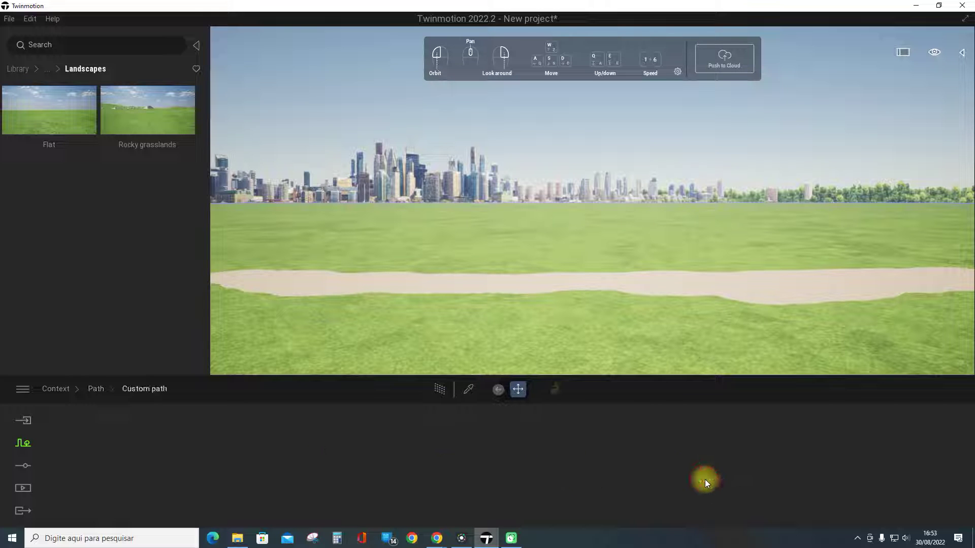
pyautogui.click(559, 389)
pyautogui.click(555, 389)
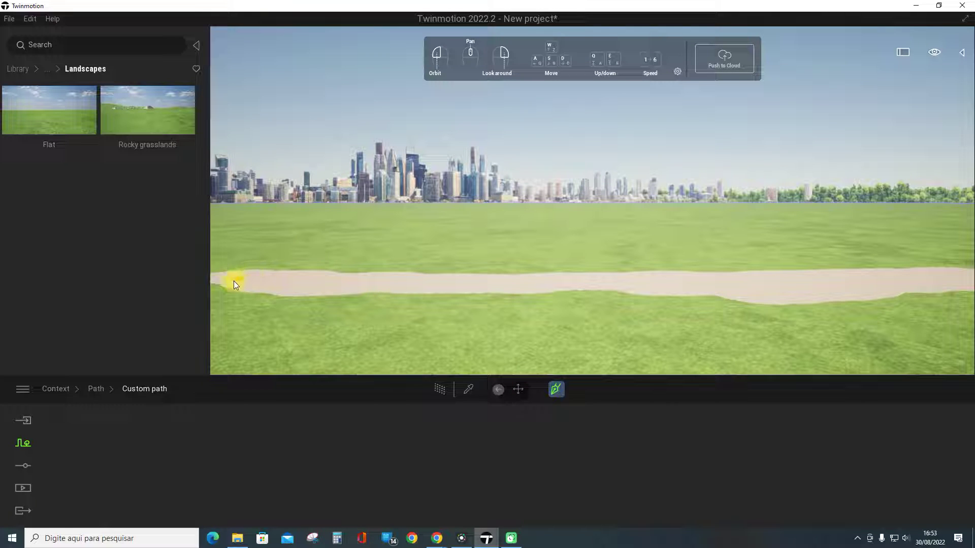
pyautogui.click(354, 287)
pyautogui.click(501, 288)
pyautogui.click(629, 285)
pyautogui.click(704, 287)
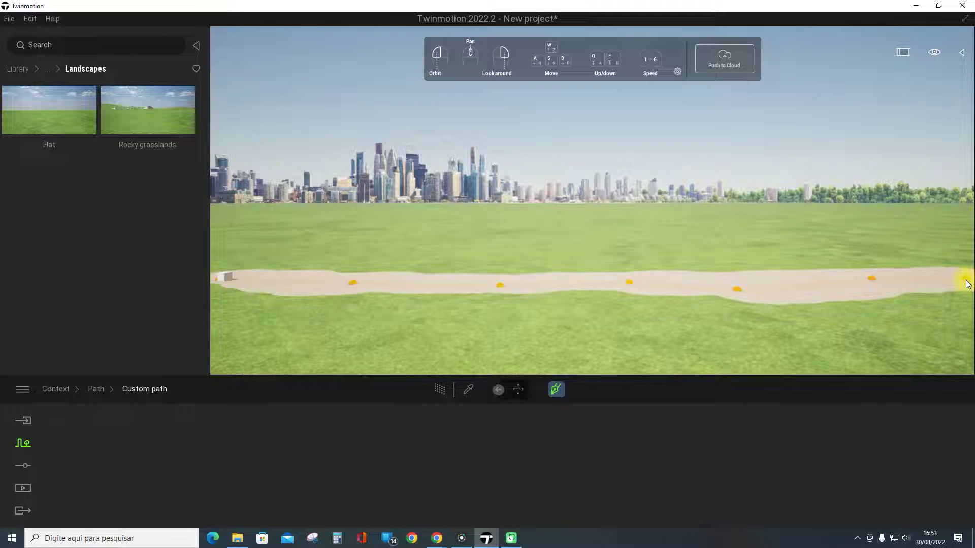
pyautogui.press('Escape')
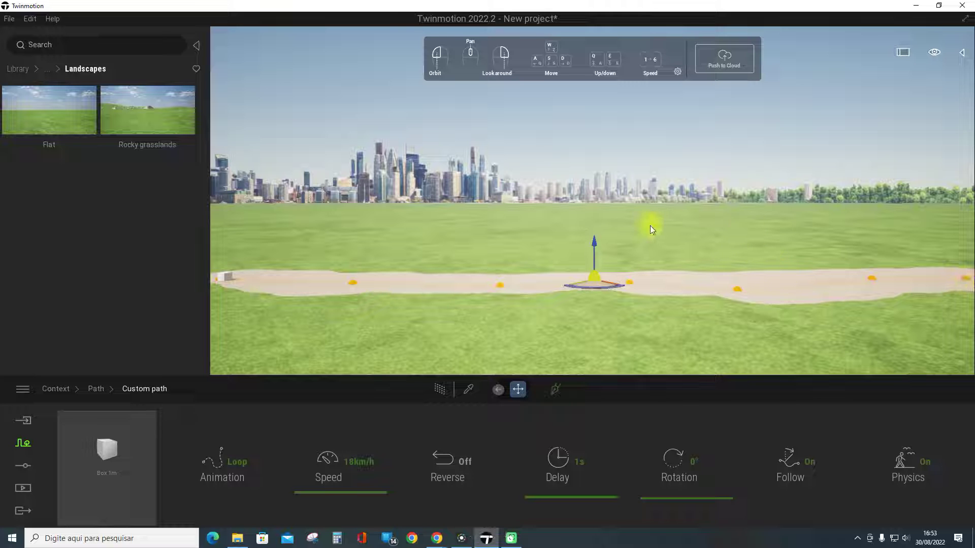
# Select the box travelling along the custom path
pyautogui.scroll(-2, 654, 242)
pyautogui.scroll(-3, 654, 242)
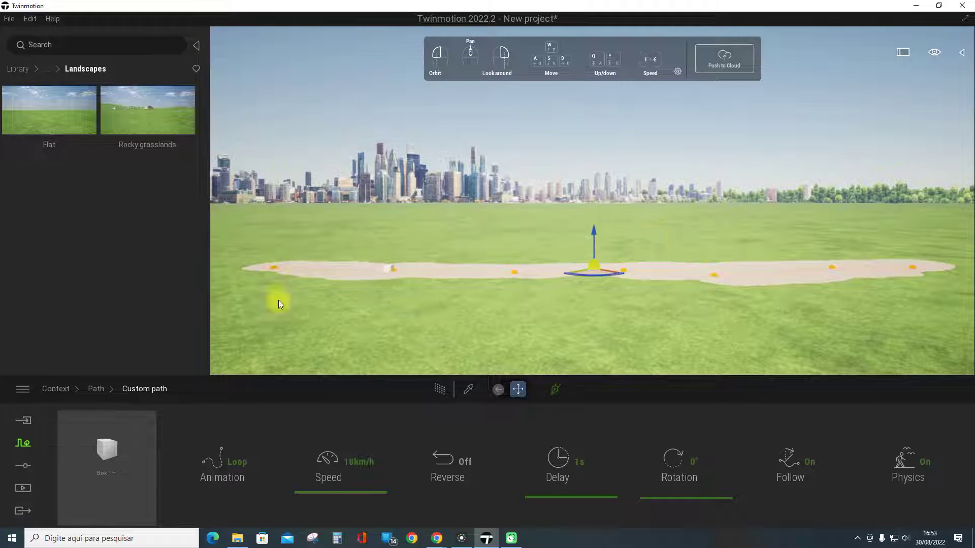
pyautogui.click(110, 458)
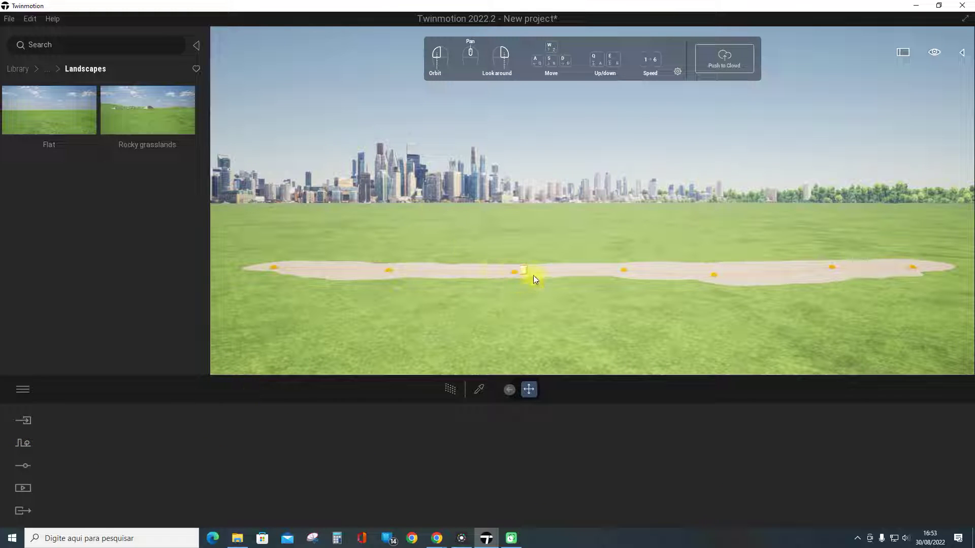
pyautogui.click(531, 274)
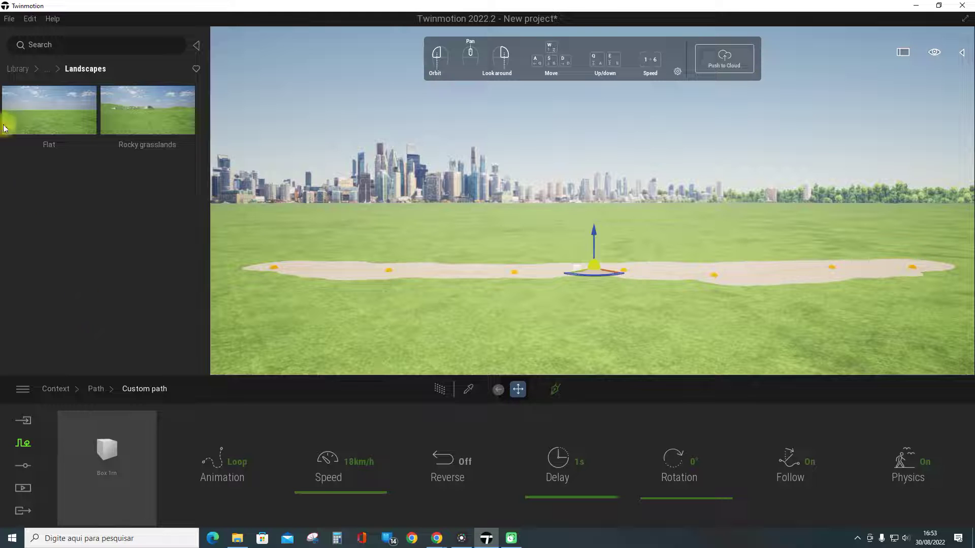
# Replace the box with Sail boat 02 from Library > Vehicles > Boats
pyautogui.click(20, 70)
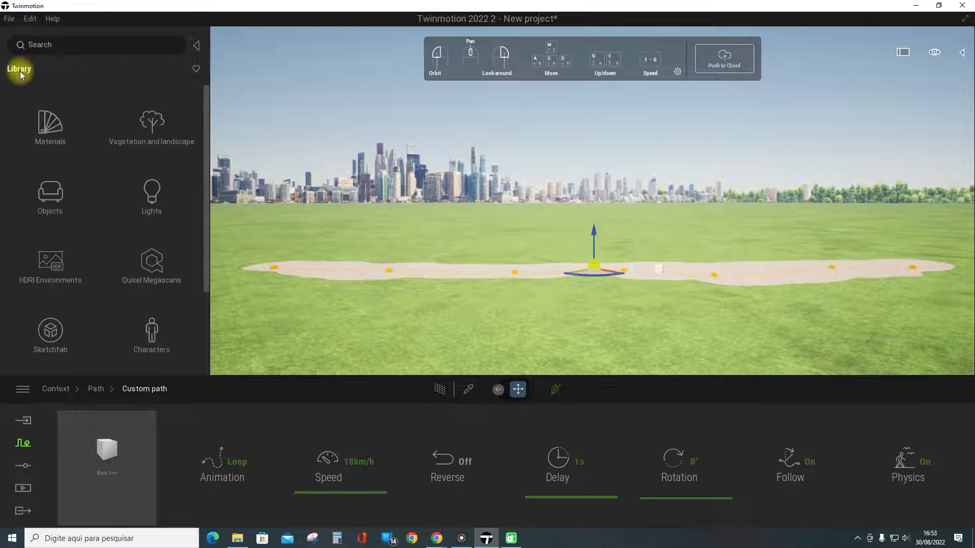
pyautogui.scroll(-3, 93, 206)
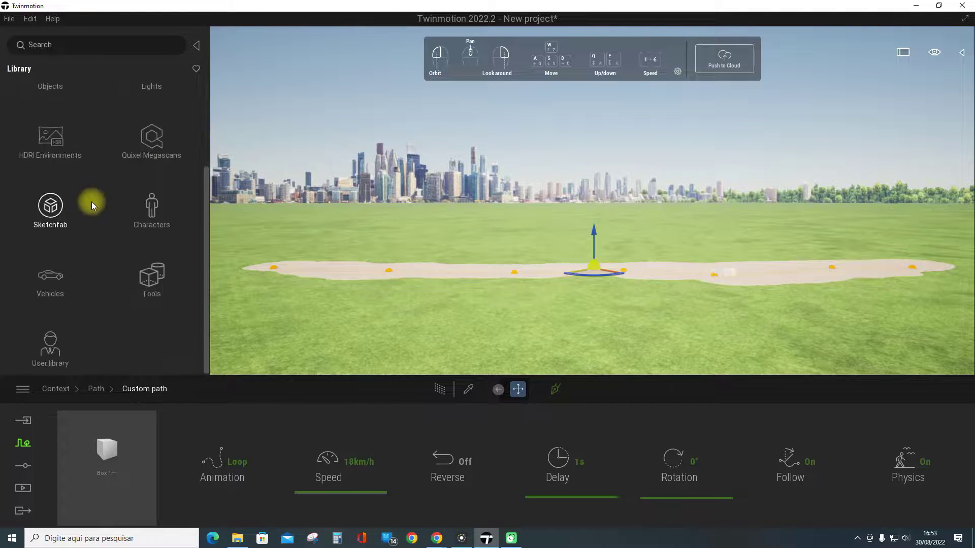
pyautogui.click(46, 280)
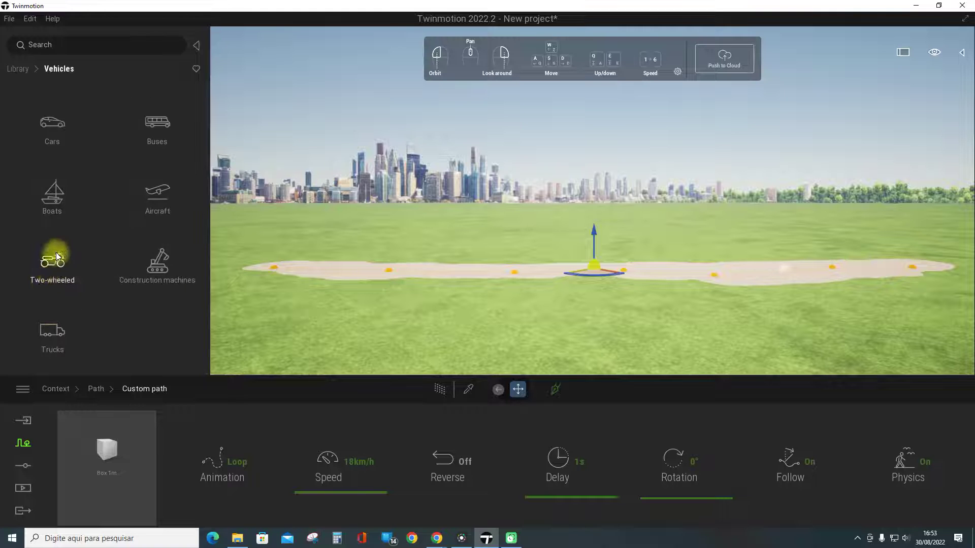
pyautogui.click(62, 199)
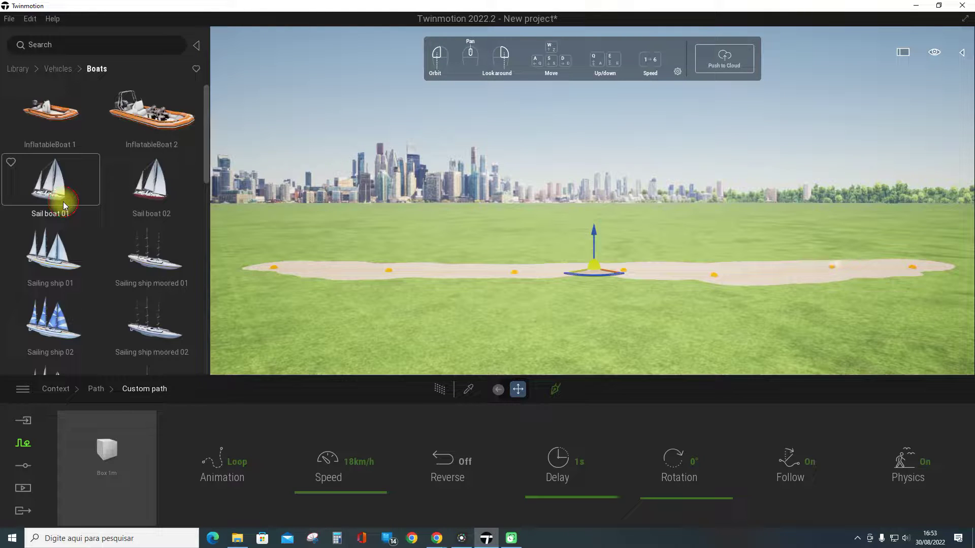
pyautogui.moveTo(50, 189); pyautogui.dragTo(55, 227)
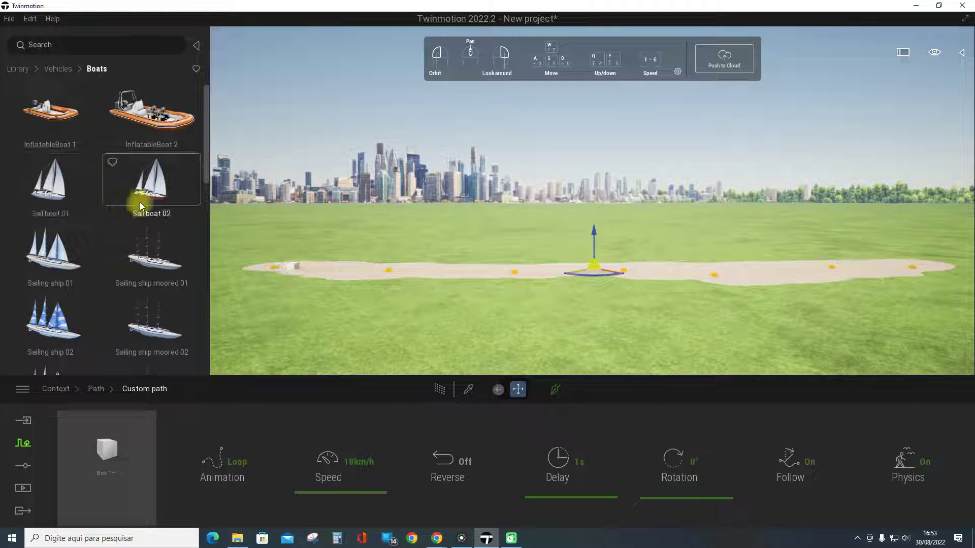
pyautogui.moveTo(147, 188); pyautogui.dragTo(111, 452)
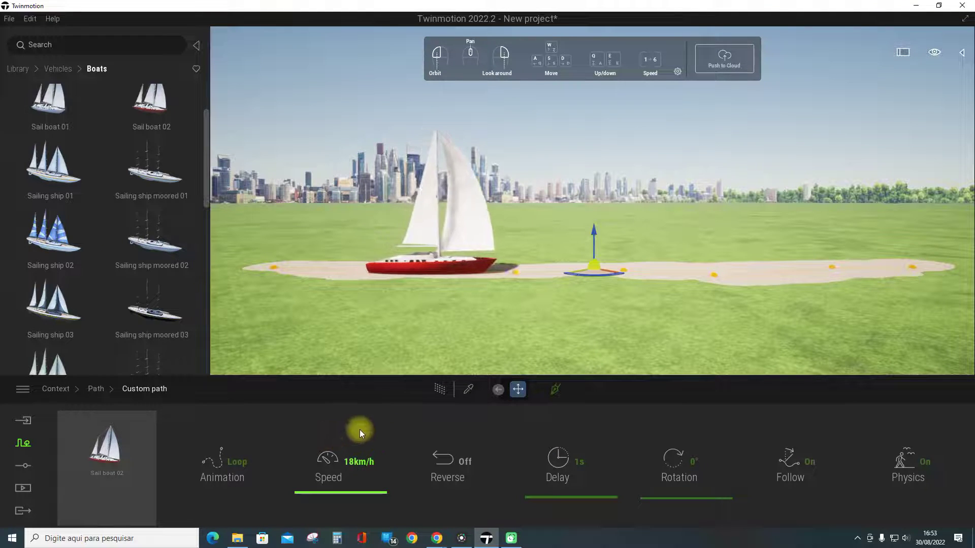
pyautogui.click(20, 70)
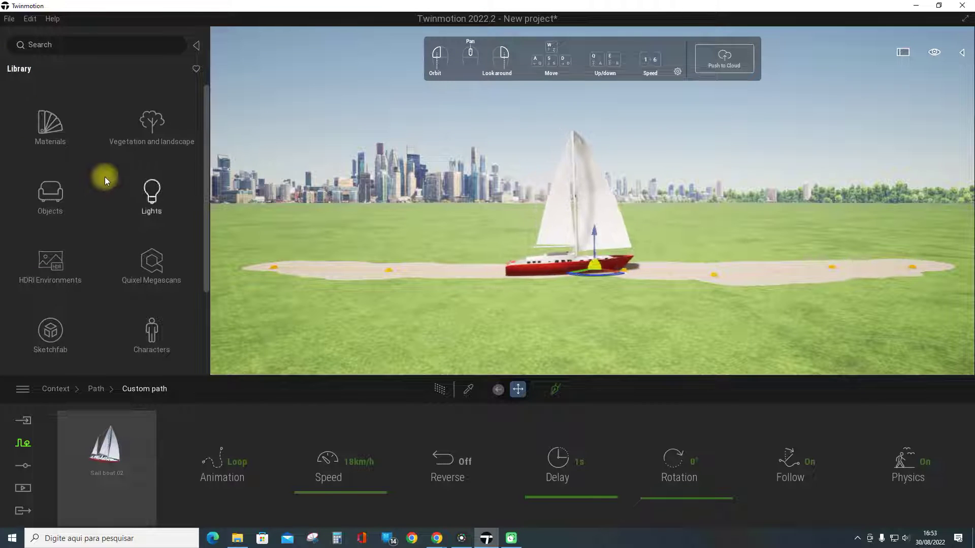
# Apply the Pool 02 water material from Materials > Water to the sailboat's path
pyautogui.click(47, 133)
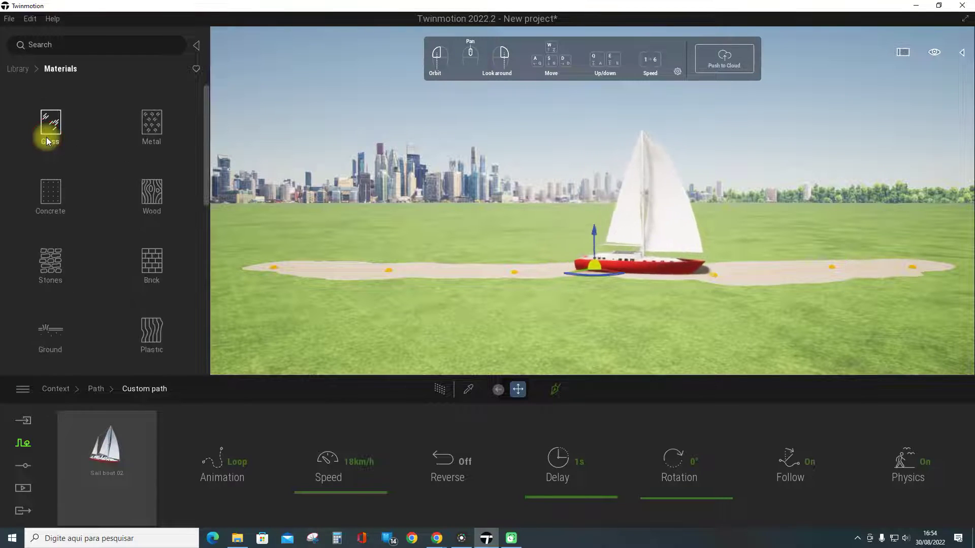
pyautogui.scroll(-1, 146, 251)
pyautogui.scroll(-2, 145, 251)
pyautogui.scroll(-2, 145, 252)
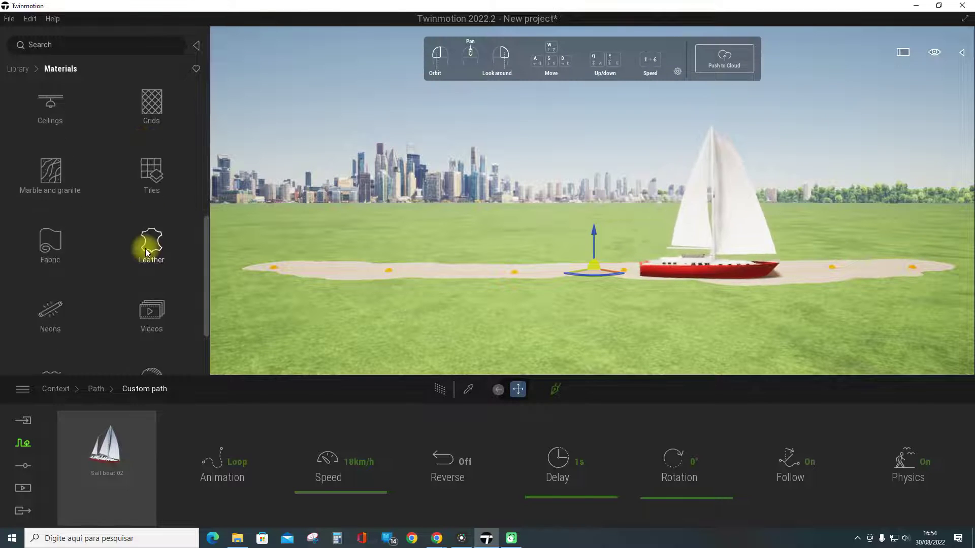
pyautogui.scroll(-2, 145, 252)
pyautogui.click(57, 277)
pyautogui.moveTo(51, 248)
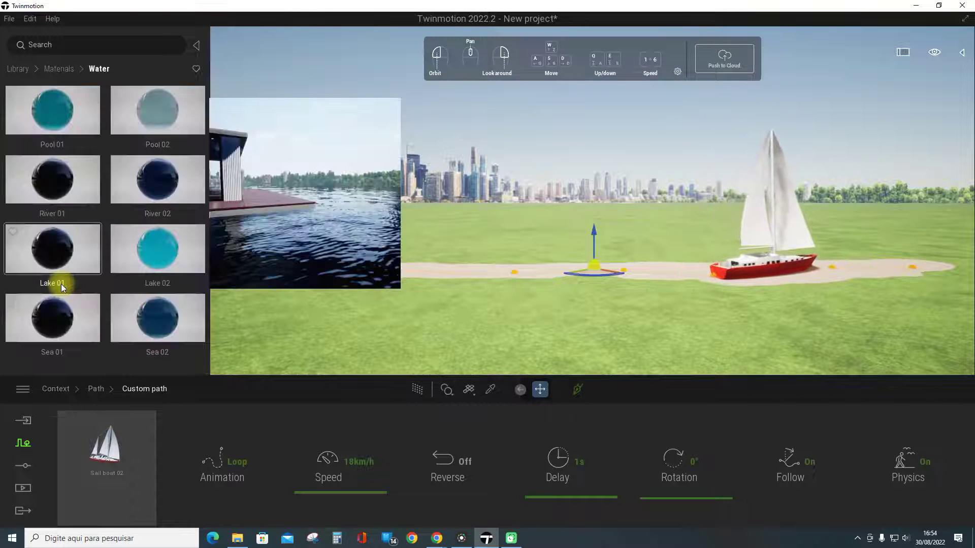
pyautogui.click(346, 221)
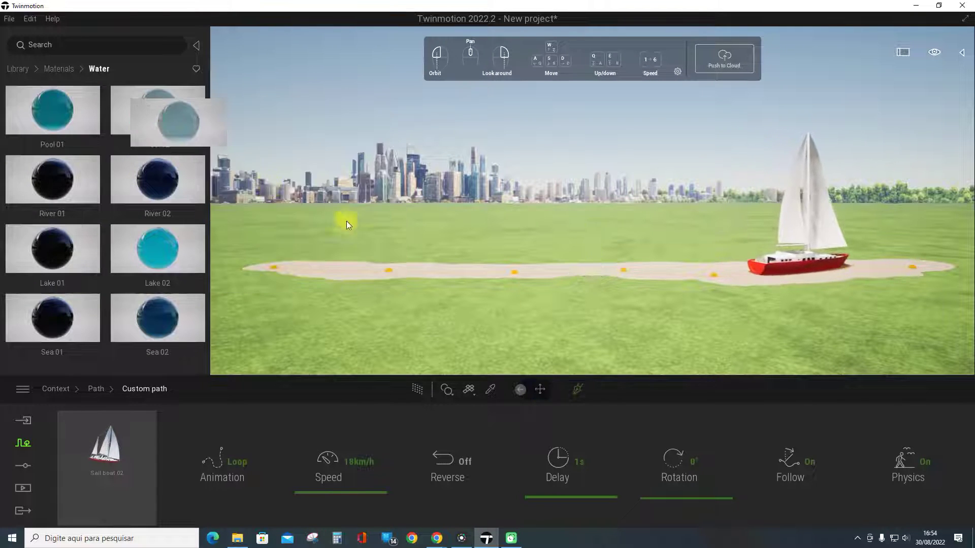
pyautogui.click(398, 270)
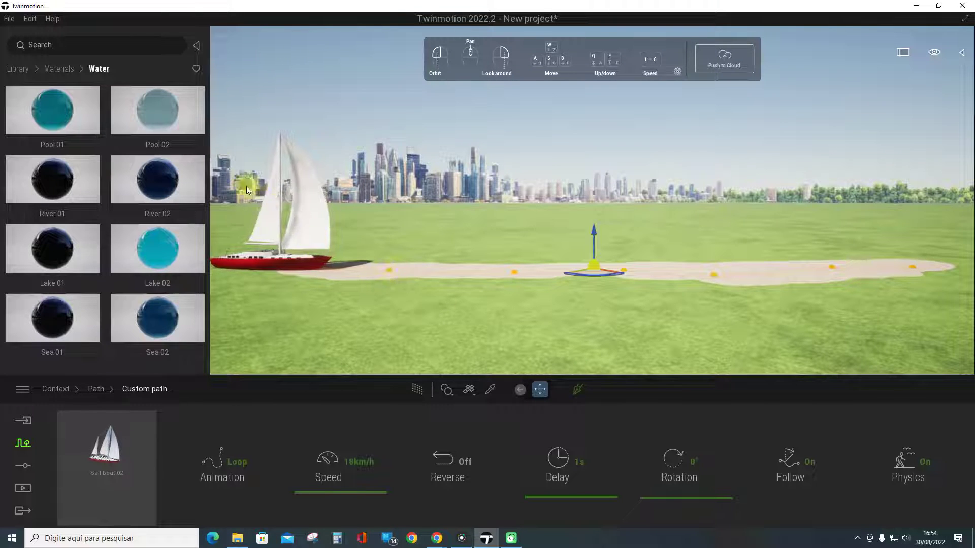
pyautogui.moveTo(176, 118)
pyautogui.mouseDown()
pyautogui.moveTo(460, 305)
pyautogui.moveTo(464, 276)
pyautogui.mouseUp()
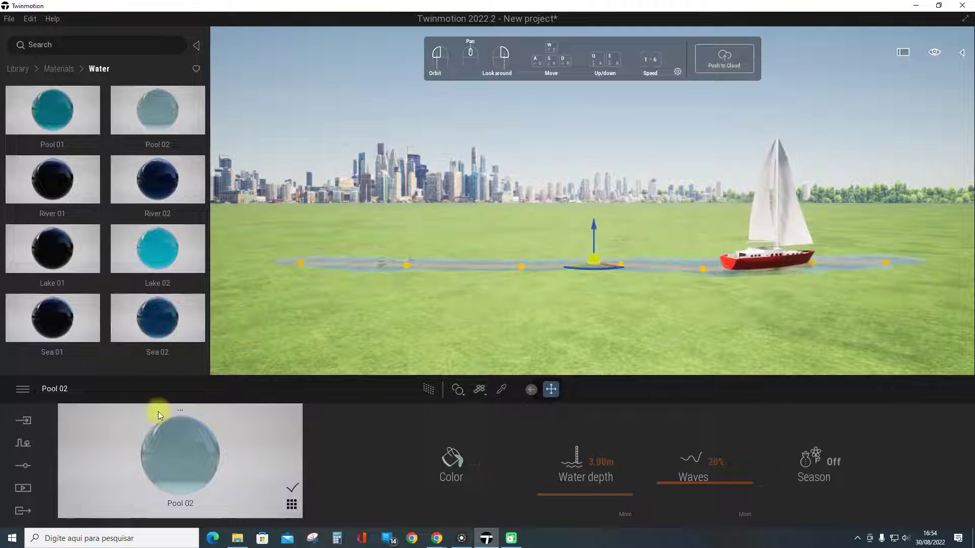
# Draw a six-point character path across the grass in front of the water channel
pyautogui.click(20, 448)
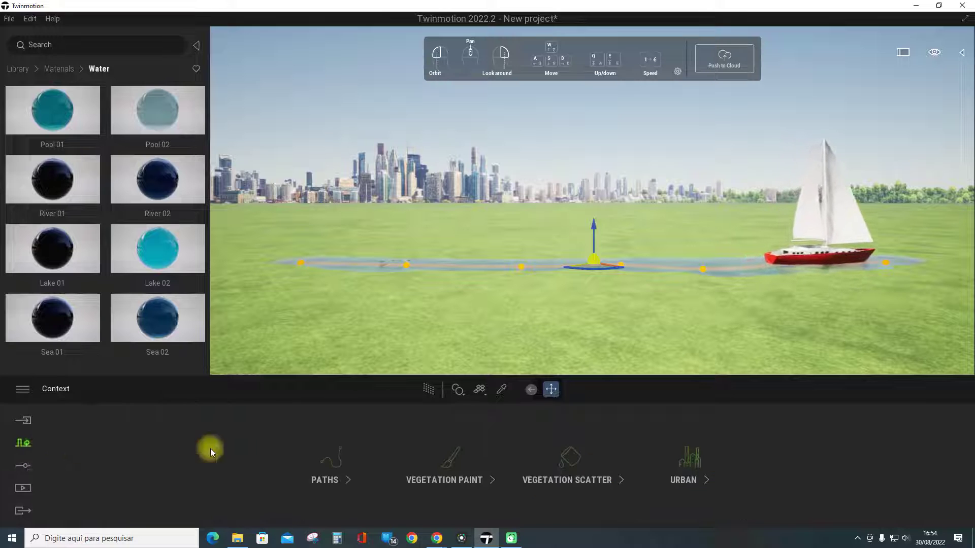
pyautogui.click(333, 459)
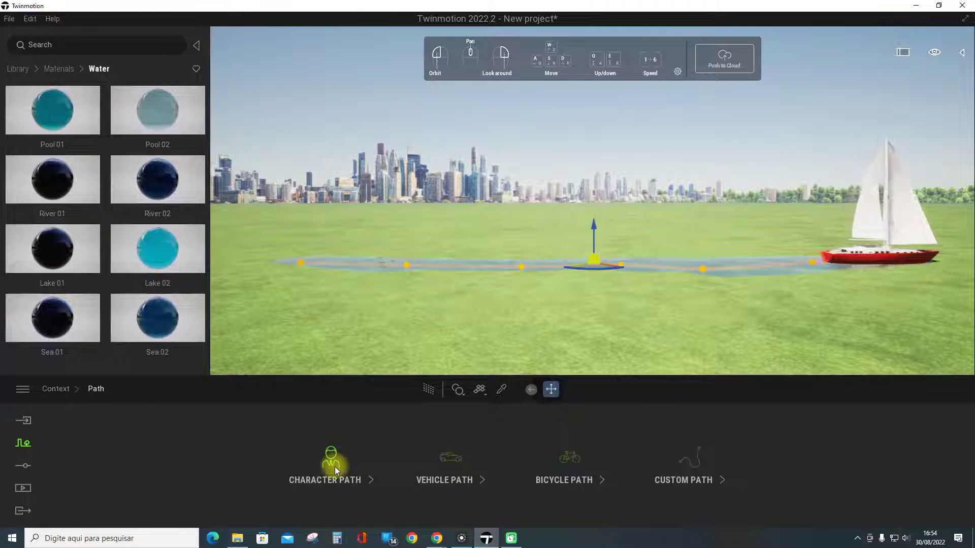
pyautogui.click(334, 467)
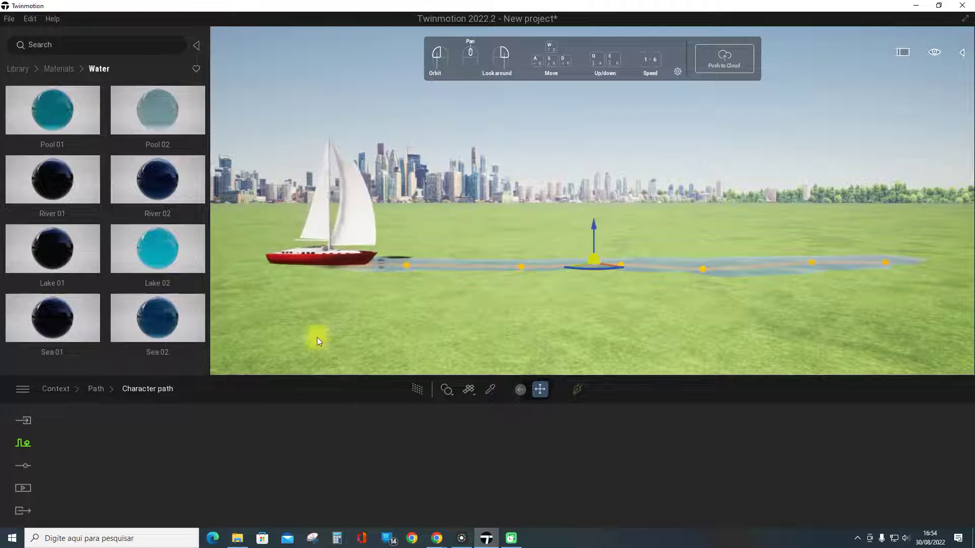
pyautogui.click(576, 389)
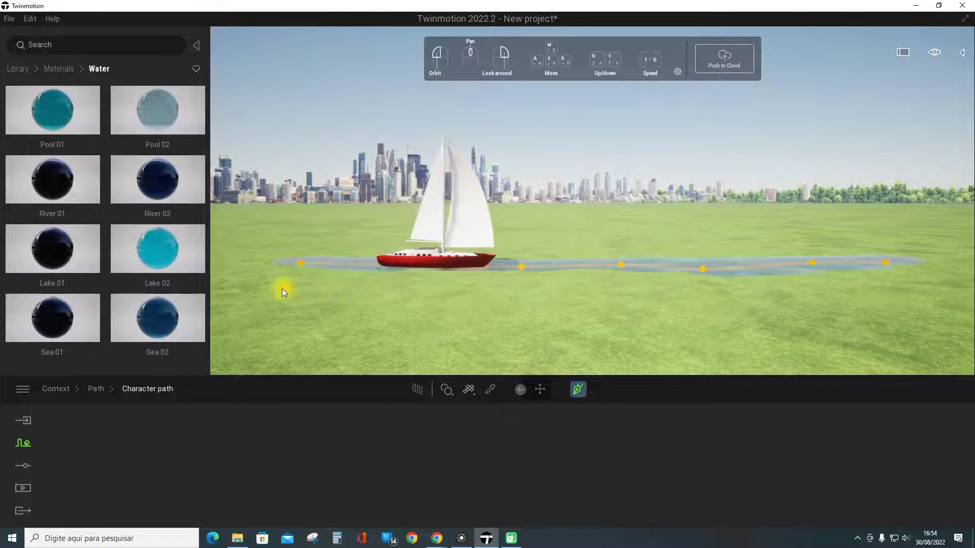
pyautogui.click(245, 287)
pyautogui.click(388, 306)
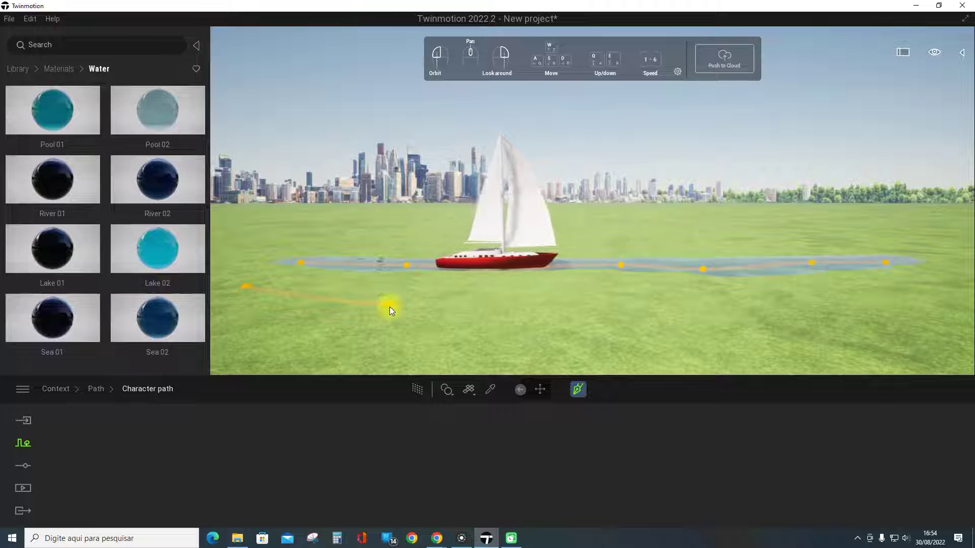
pyautogui.click(435, 304)
pyautogui.click(561, 298)
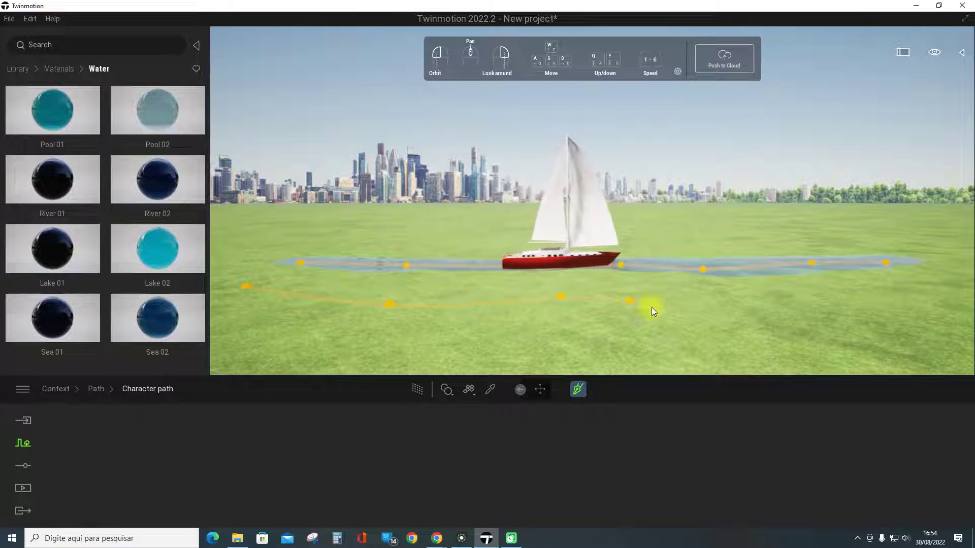
pyautogui.click(684, 309)
pyautogui.click(812, 299)
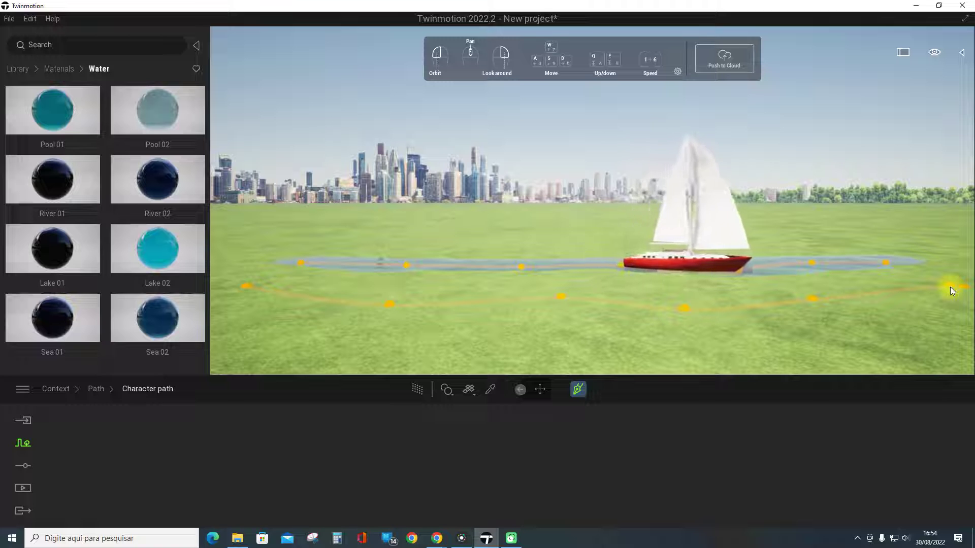
pyautogui.press('Escape')
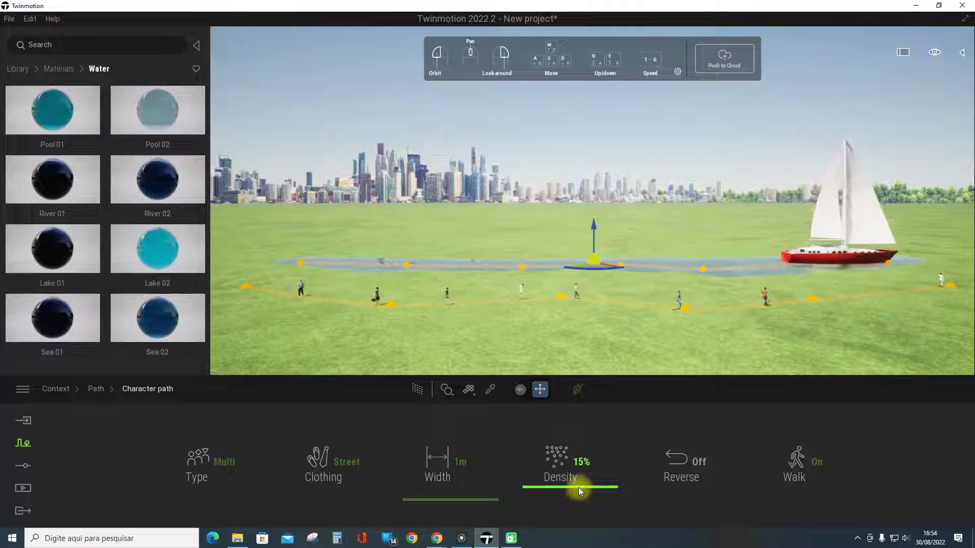
# Raise the character path's pedestrian density from 15% to 56%
pyautogui.moveTo(580, 489); pyautogui.dragTo(580, 451)
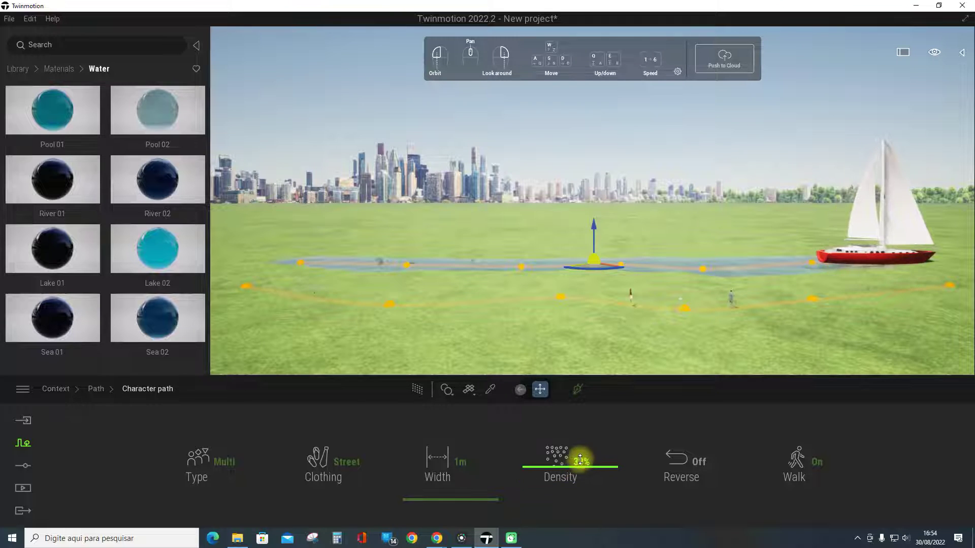
pyautogui.moveTo(580, 451); pyautogui.dragTo(580, 450)
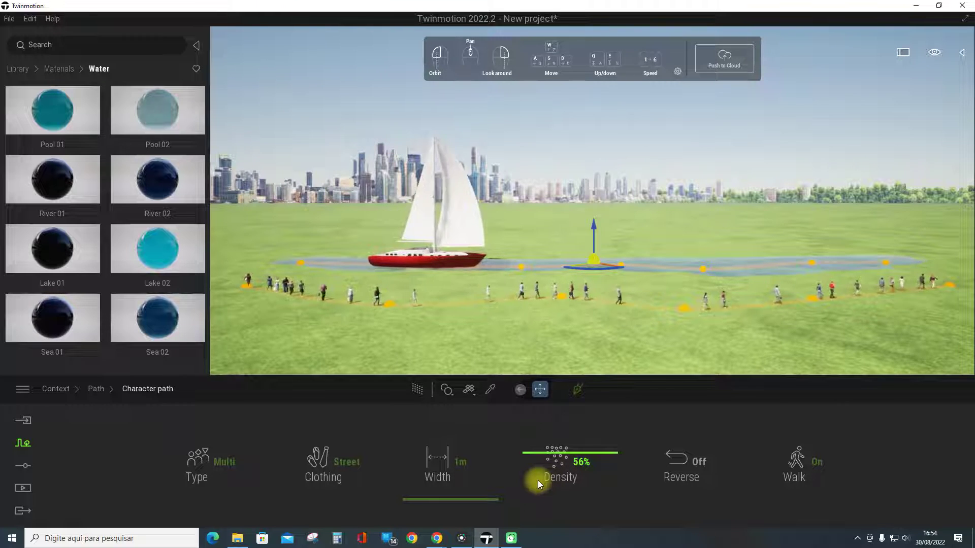
pyautogui.scroll(-3, 547, 278)
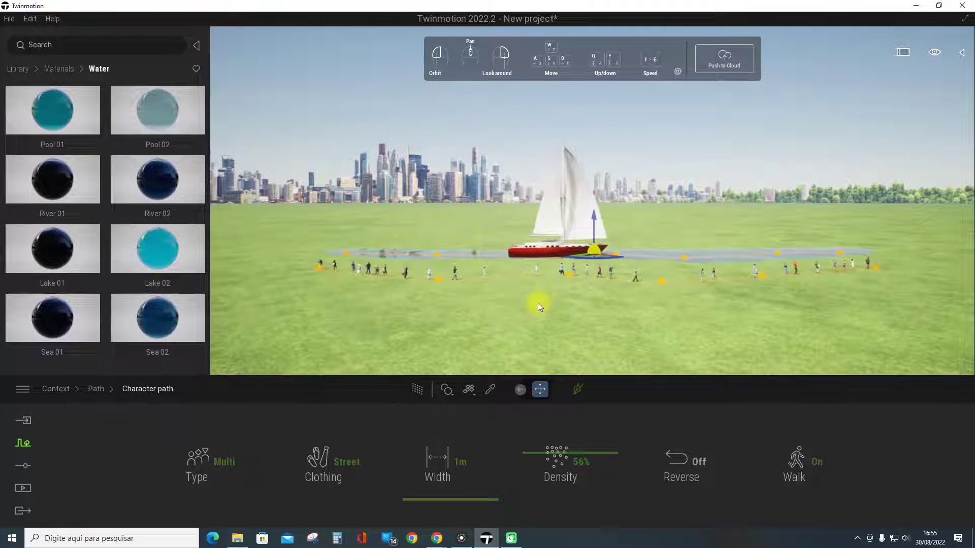
# Draw a six-point vehicle path winding across the foreground grass
pyautogui.click(23, 445)
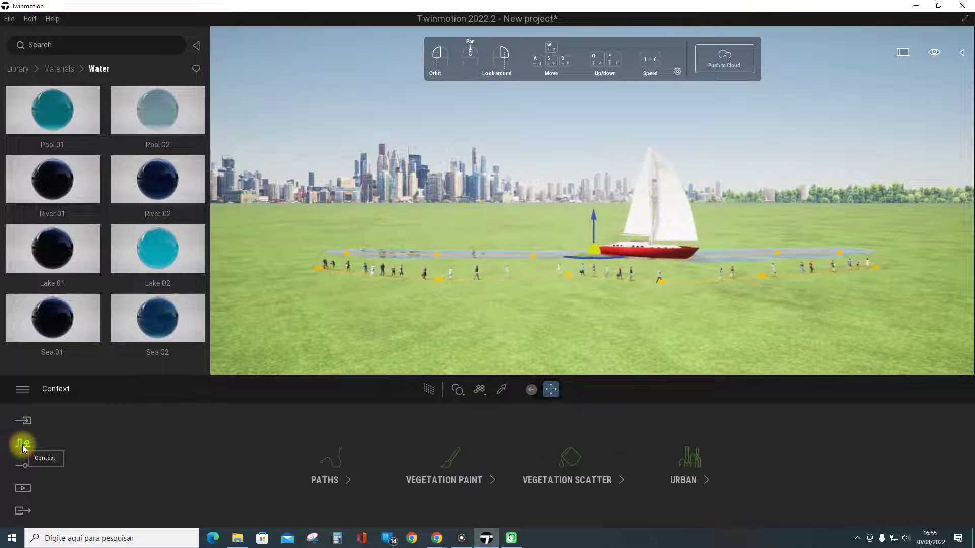
pyautogui.click(333, 481)
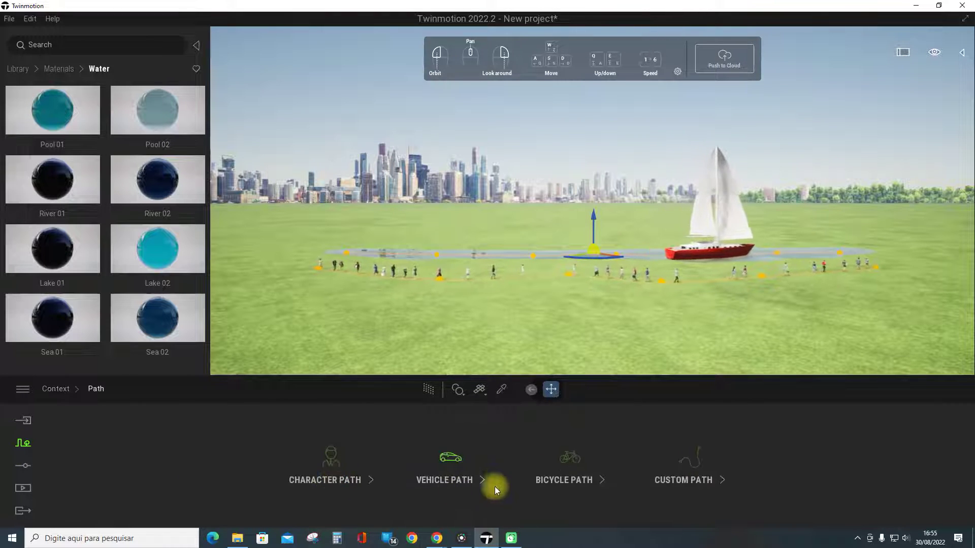
pyautogui.click(468, 481)
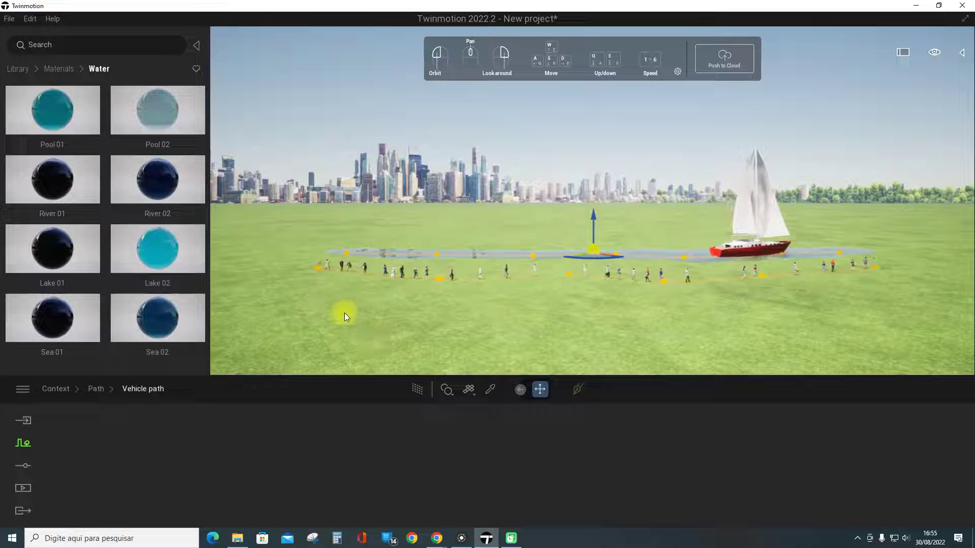
pyautogui.click(574, 395)
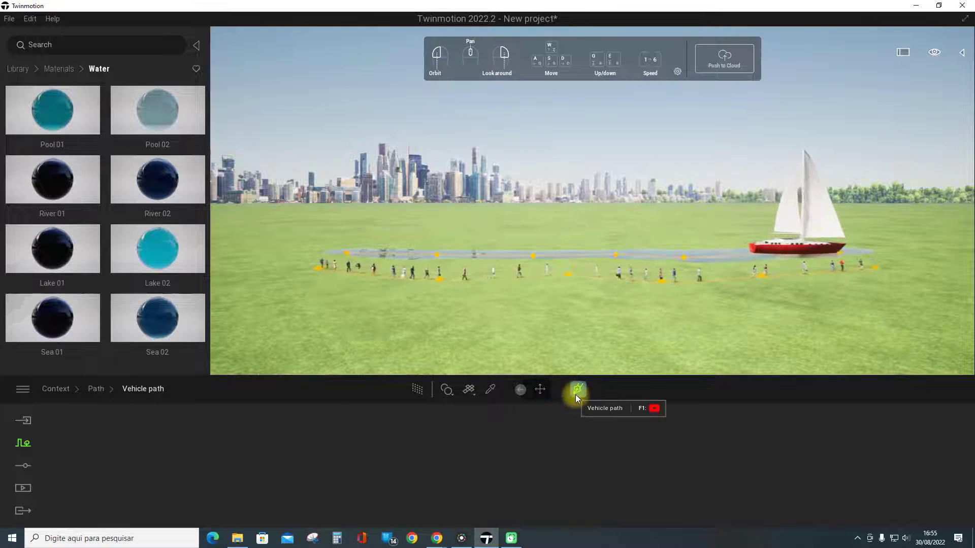
pyautogui.click(311, 297)
pyautogui.click(472, 313)
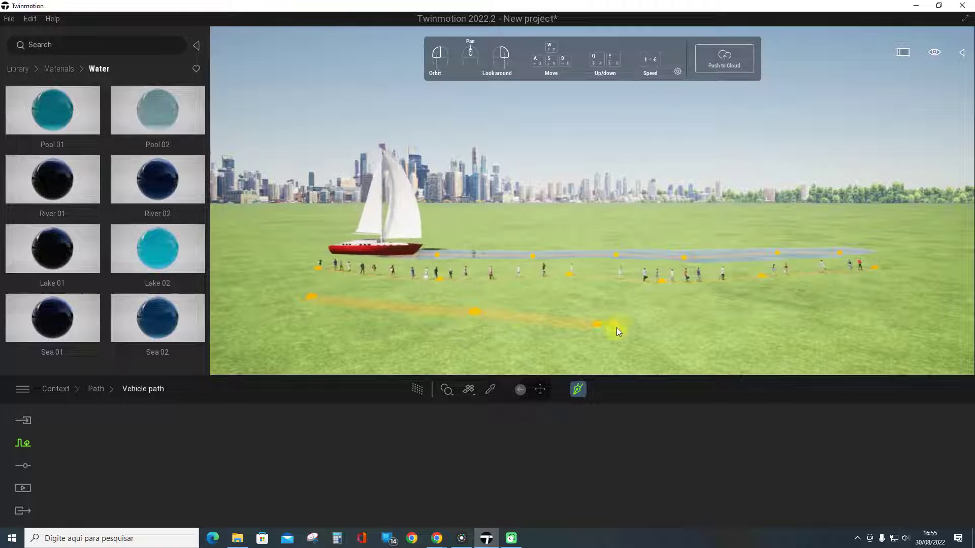
pyautogui.click(657, 310)
pyautogui.click(686, 310)
pyautogui.click(773, 293)
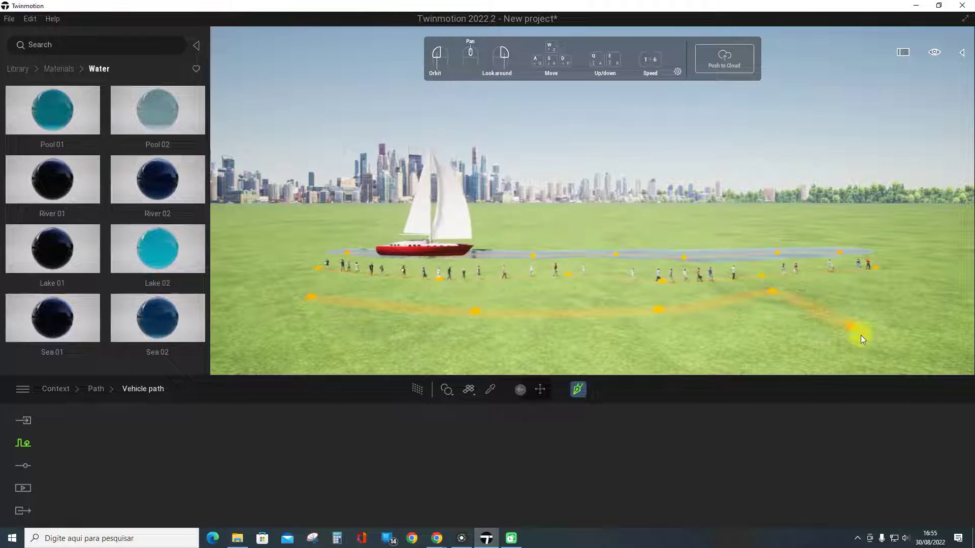
pyautogui.click(877, 335)
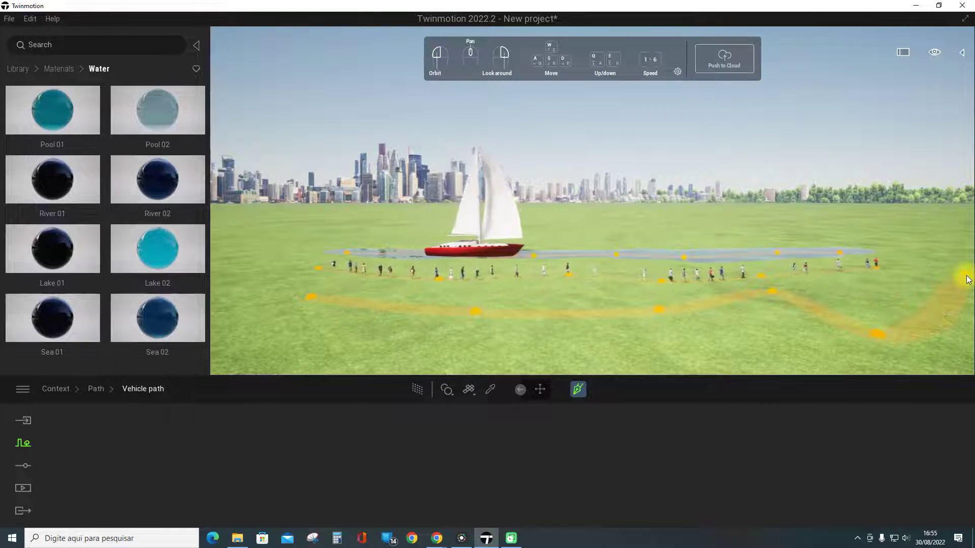
pyautogui.press('Escape')
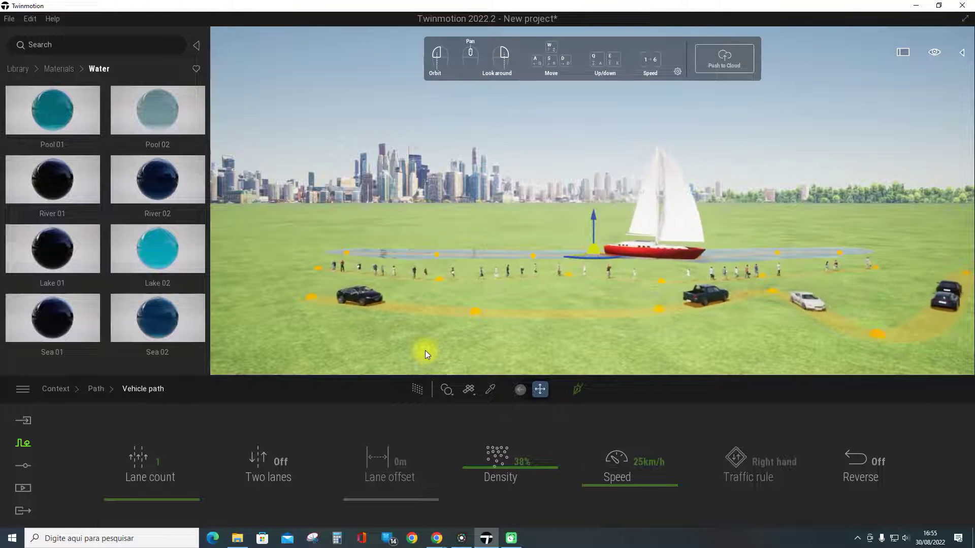
# Zoom out to watch cars drive the vehicle path at 38% density and 25 km/h
pyautogui.scroll(-2, 414, 346)
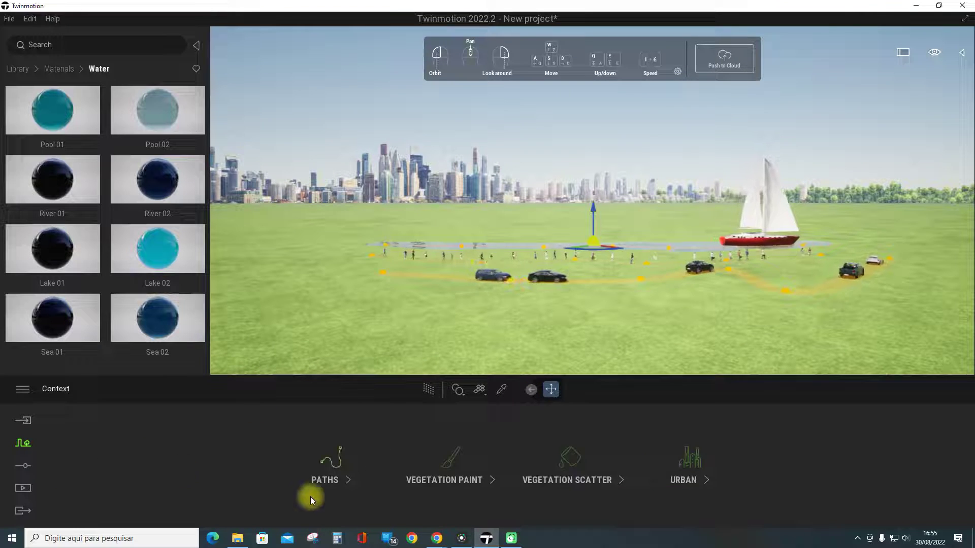
# Draw a six-point bicycle path across the foreground grass for cyclists at 10 km/h
pyautogui.click(327, 481)
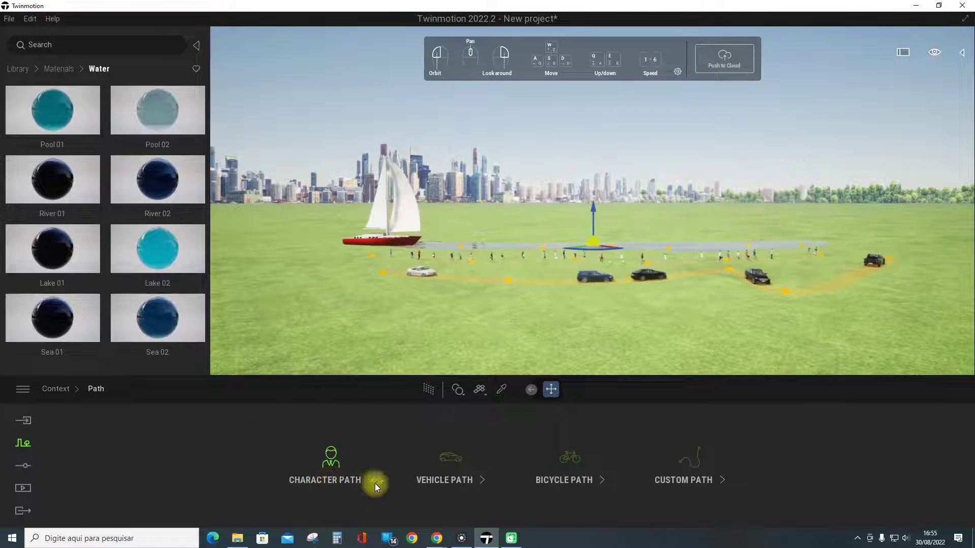
pyautogui.click(565, 480)
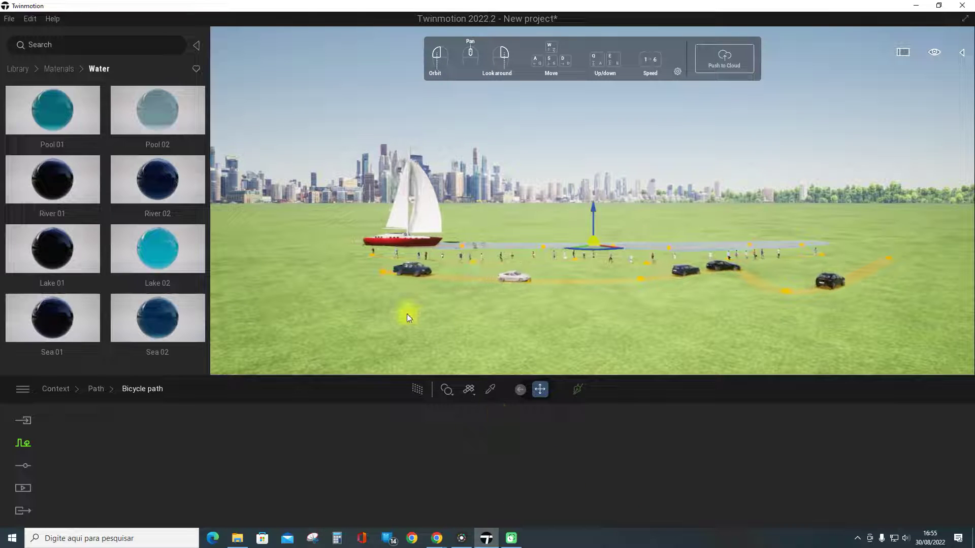
pyautogui.click(579, 394)
pyautogui.click(358, 299)
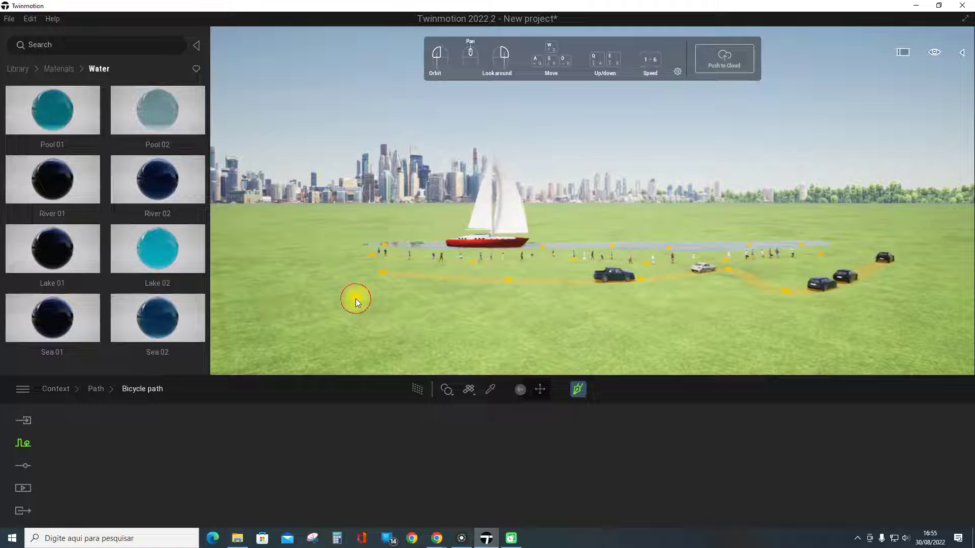
pyautogui.click(465, 307)
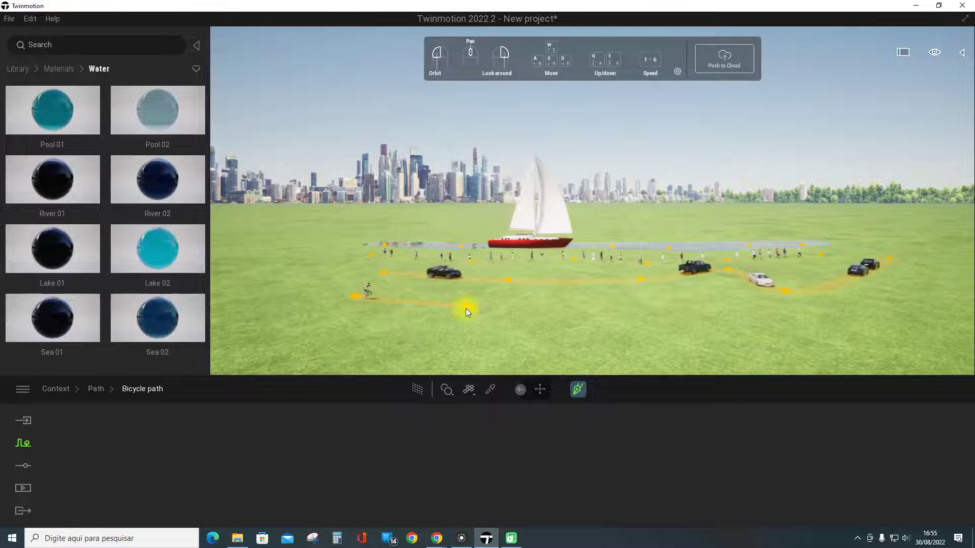
pyautogui.click(621, 308)
pyautogui.click(686, 310)
pyautogui.click(862, 319)
pyautogui.click(926, 285)
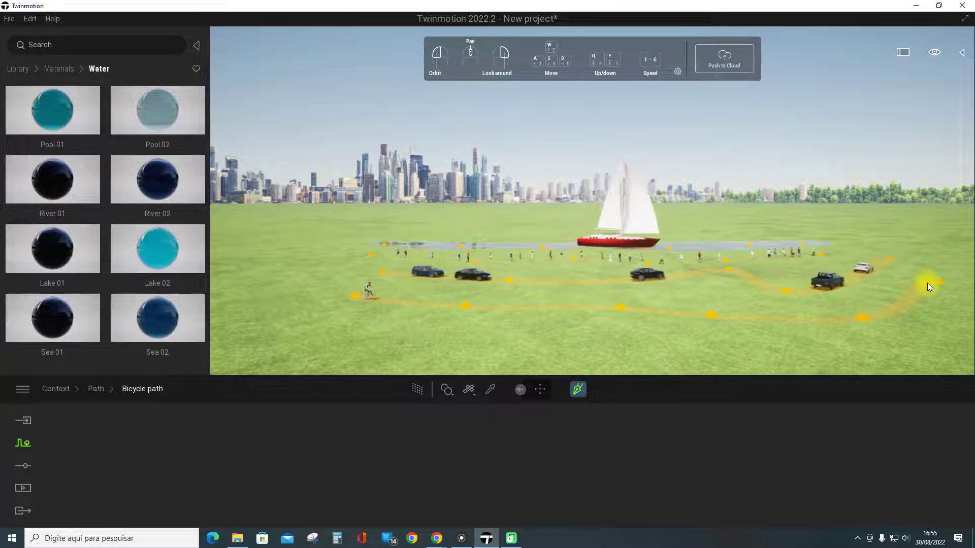
pyautogui.press('Escape')
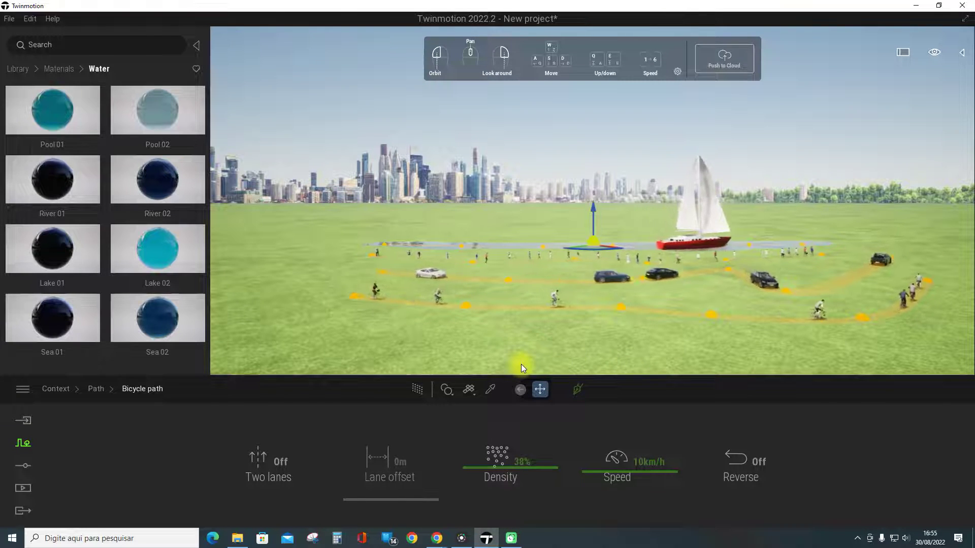
pyautogui.scroll(-3, 519, 340)
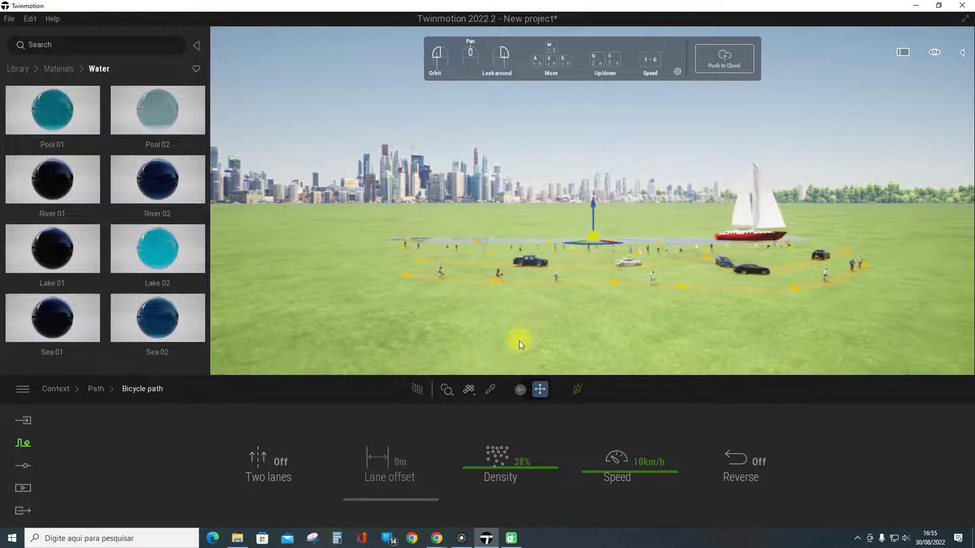
pyautogui.scroll(-2, 517, 341)
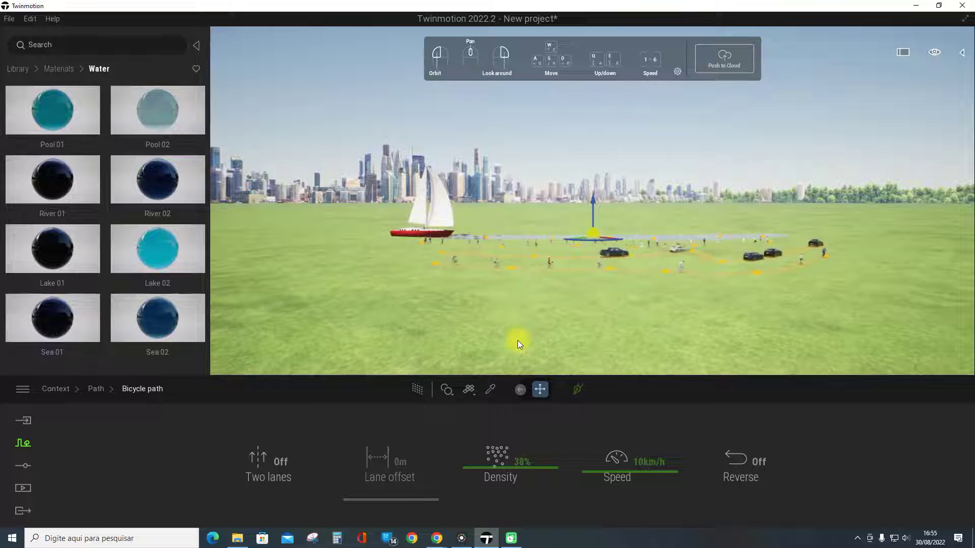
pyautogui.scroll(1, 517, 340)
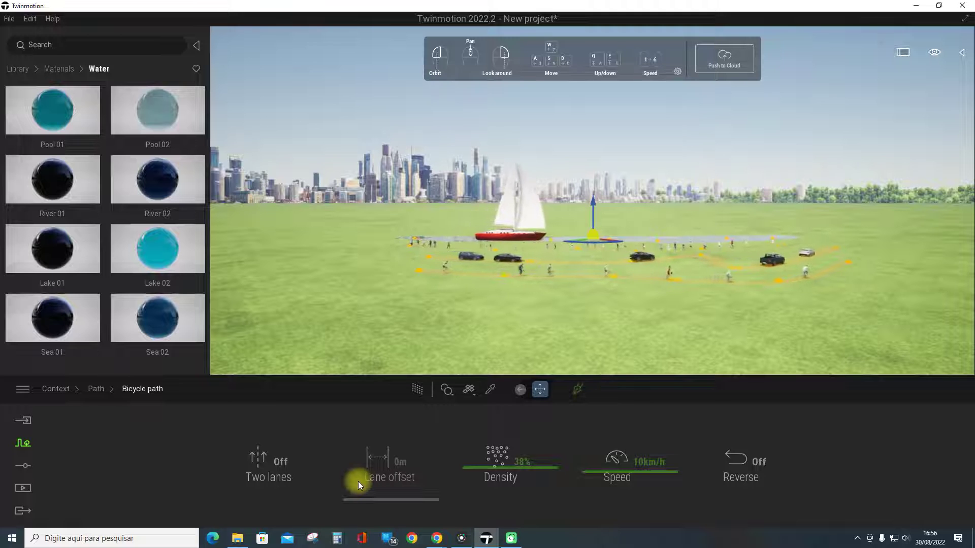
# Start a new custom path from Context > Paths > Custom path
pyautogui.click(18, 443)
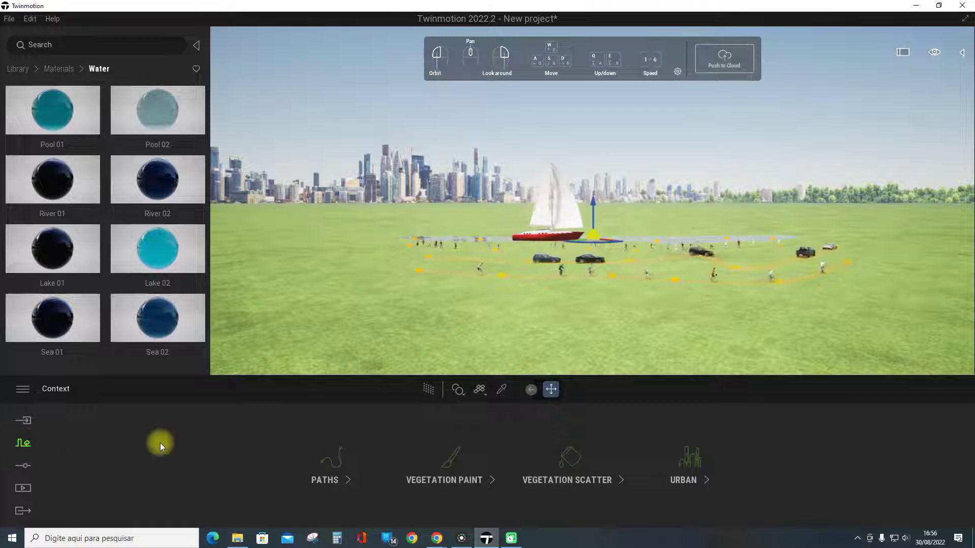
pyautogui.click(340, 474)
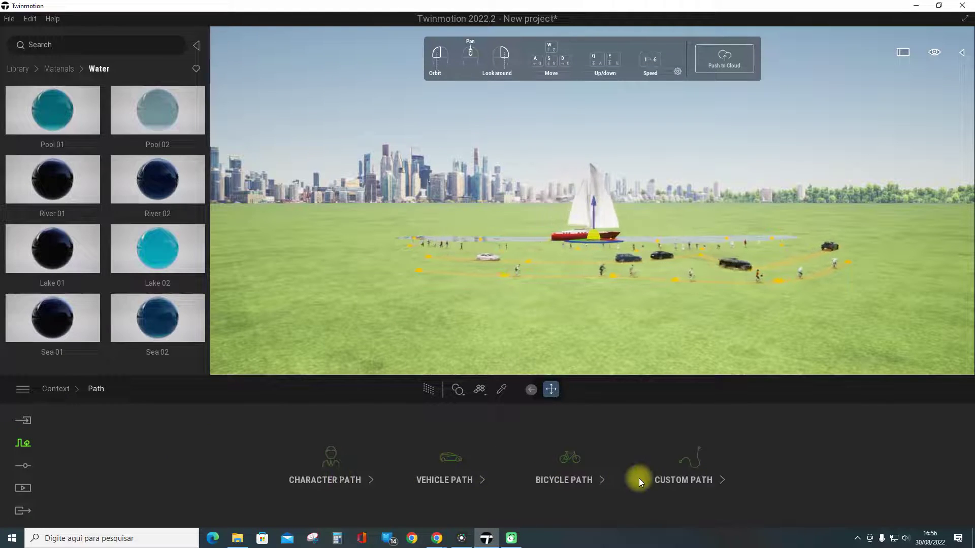
pyautogui.click(680, 480)
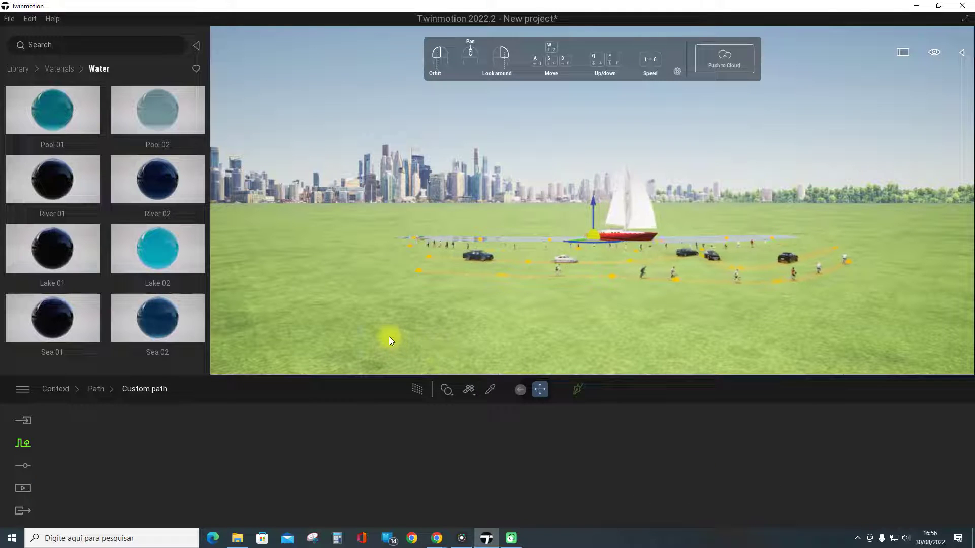
pyautogui.click(576, 390)
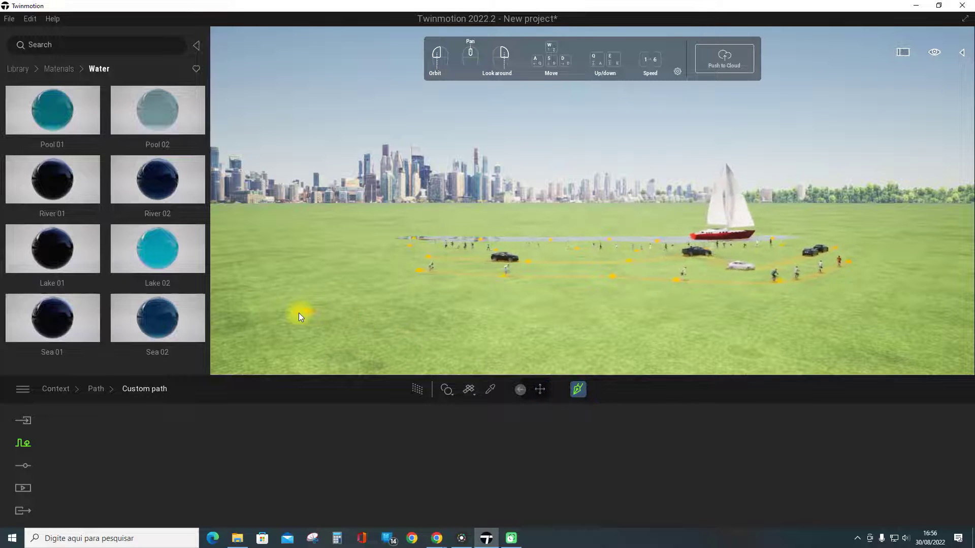
# Place path points across the foreground grass, curving around the right side and back
pyautogui.click(291, 309)
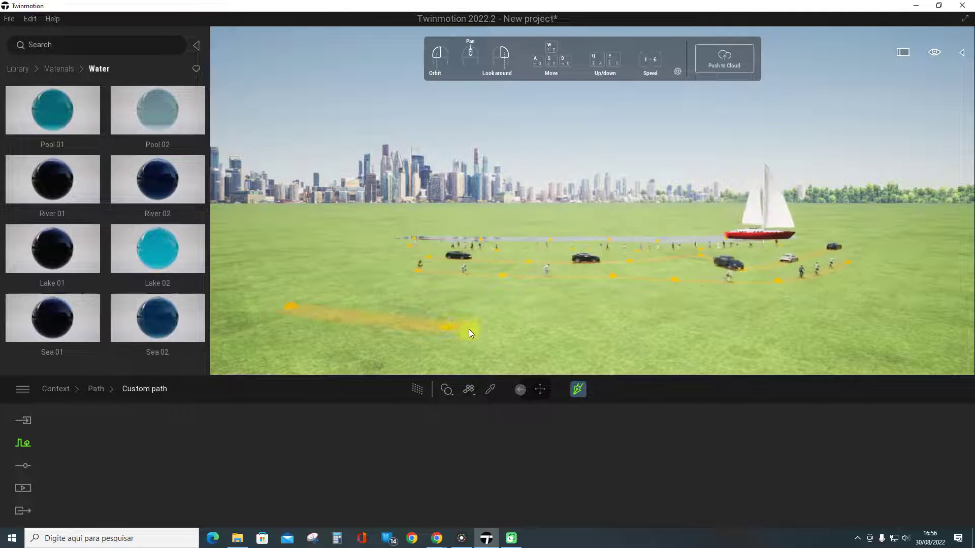
pyautogui.click(484, 329)
pyautogui.click(647, 328)
pyautogui.click(817, 331)
pyautogui.click(945, 266)
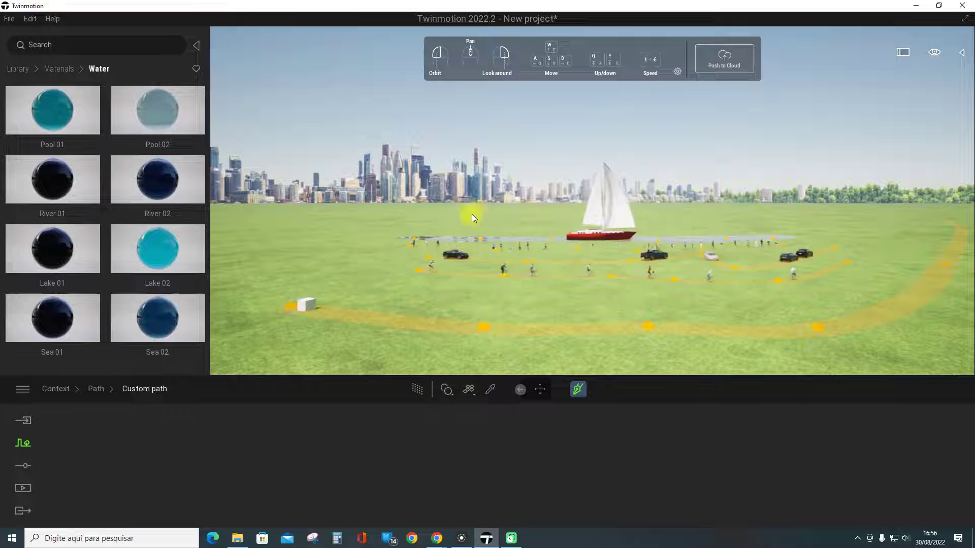
pyautogui.click(314, 240)
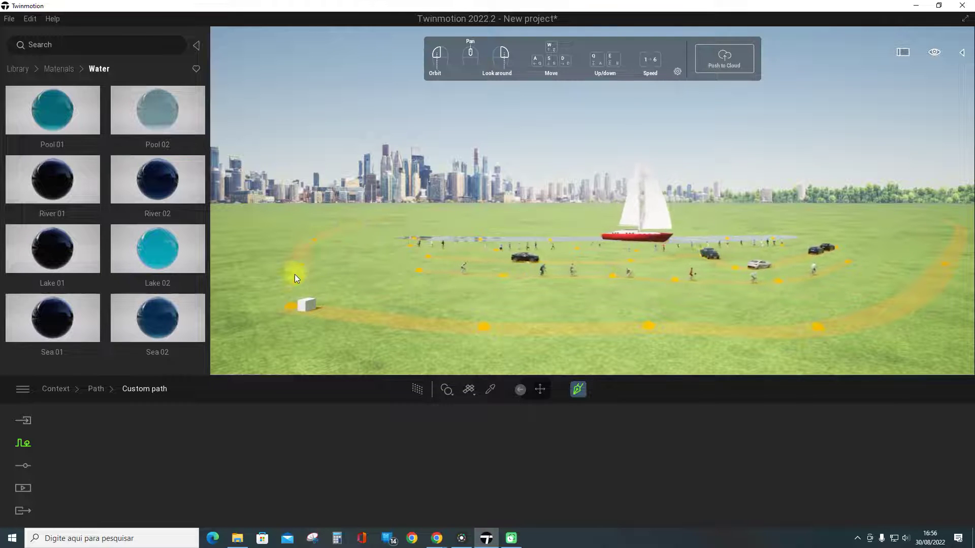
# End the path, lift it into the sky, and lower the front and far-right points slightly
pyautogui.doubleClick(290, 307)
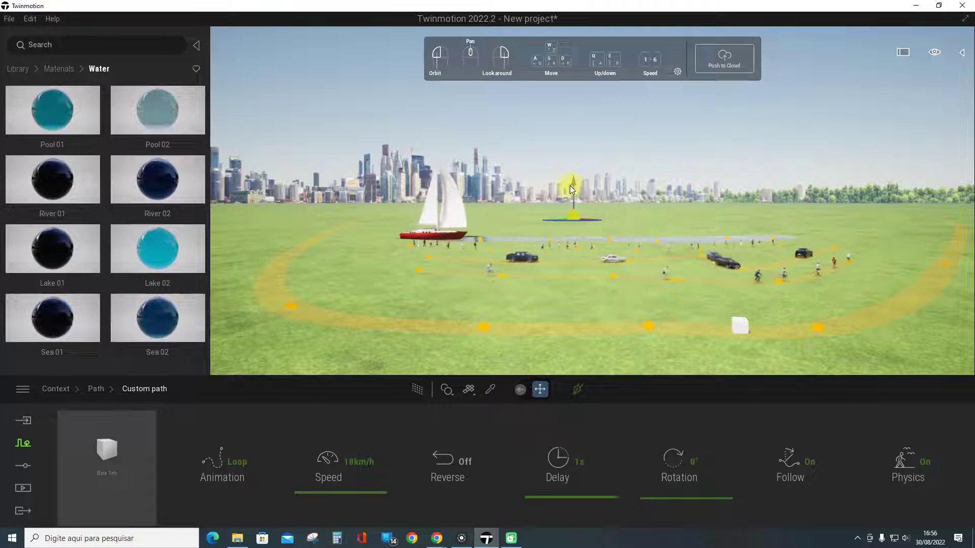
pyautogui.moveTo(571, 184); pyautogui.dragTo(572, 158)
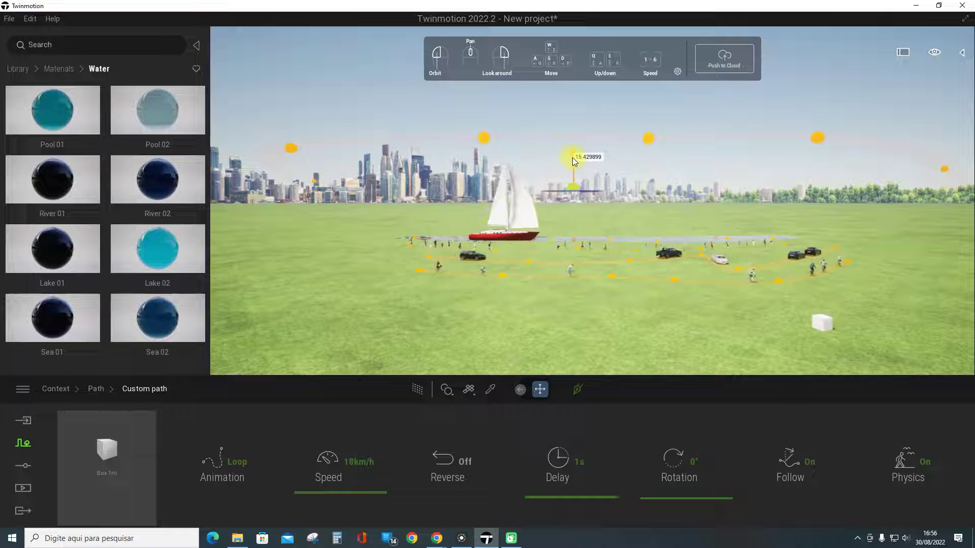
pyautogui.click(486, 141)
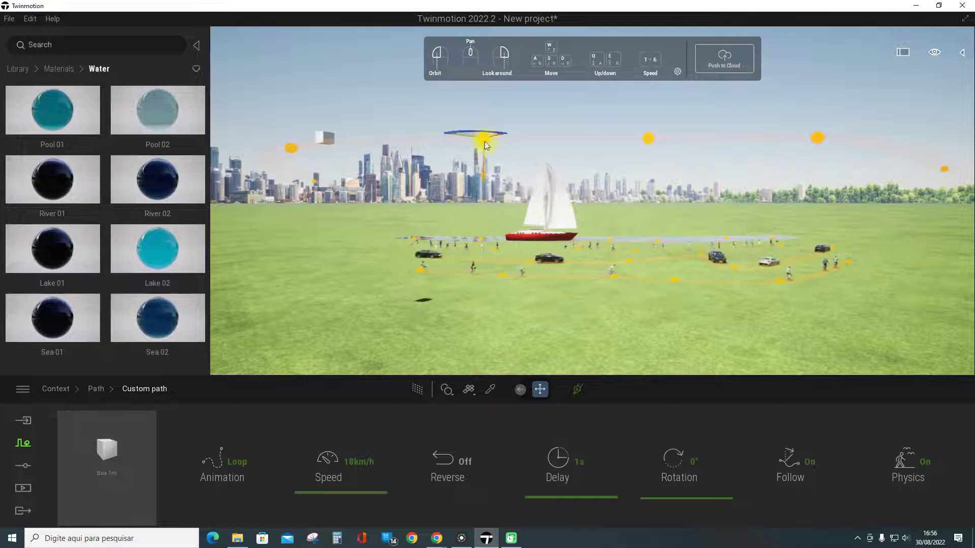
pyautogui.moveTo(481, 173); pyautogui.dragTo(482, 205)
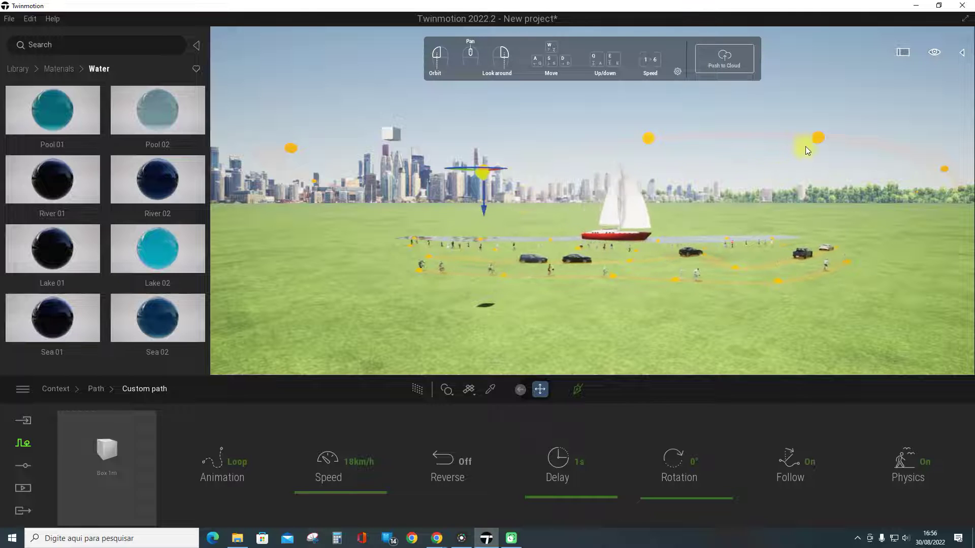
pyautogui.click(817, 142)
pyautogui.moveTo(823, 174)
pyautogui.mouseDown()
pyautogui.moveTo(822, 227)
pyautogui.moveTo(795, 227)
pyautogui.mouseUp()
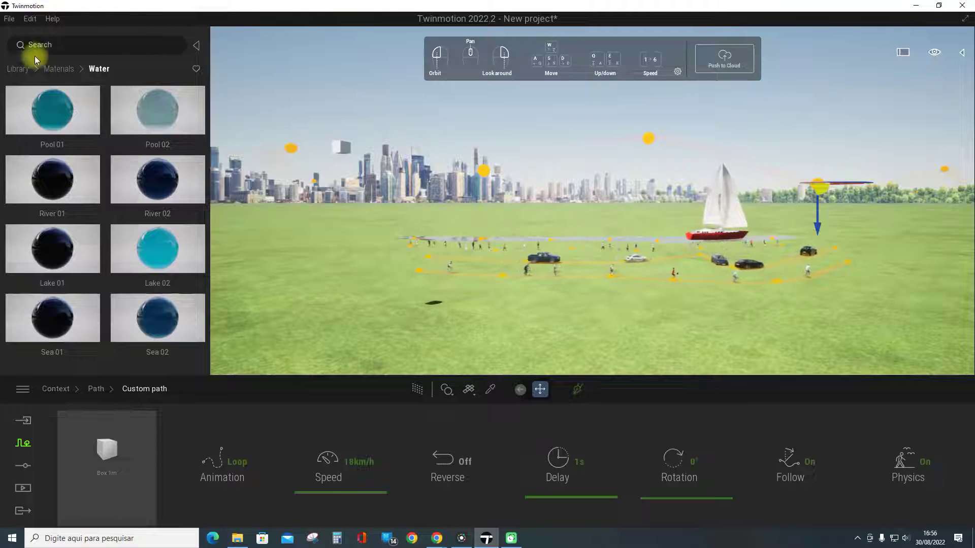
# Replace the path's Box 1m with Plane 05 Parking from Vehicles > Aircraft
pyautogui.click(19, 71)
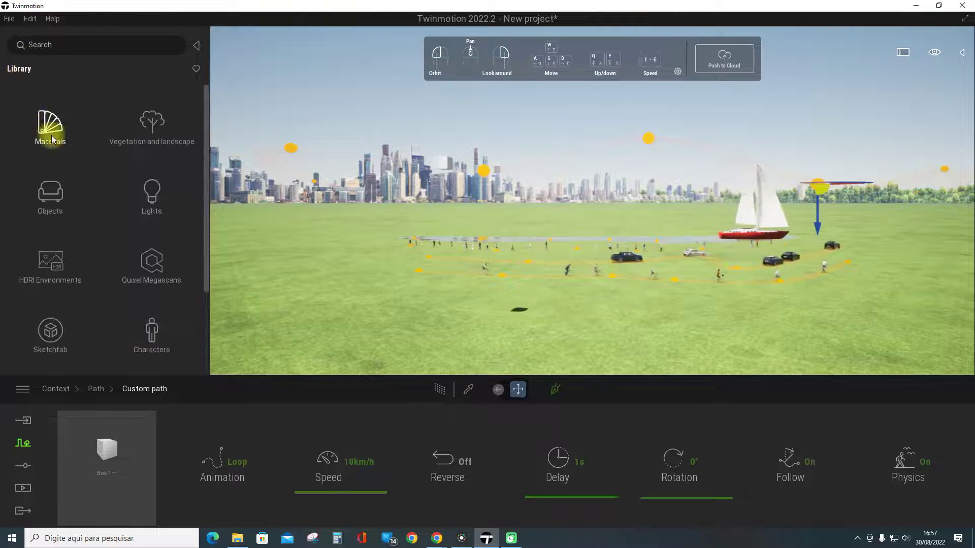
pyautogui.scroll(-1, 77, 228)
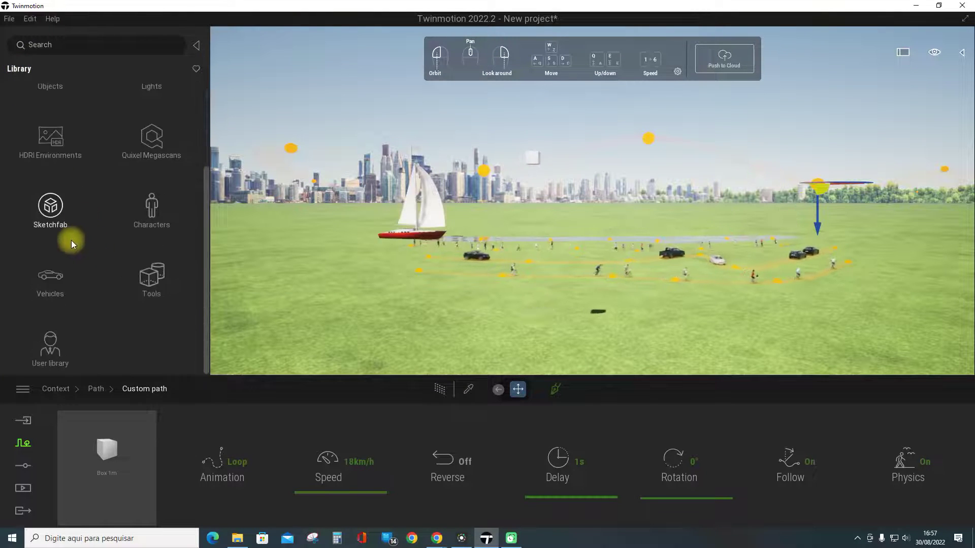
pyautogui.click(47, 275)
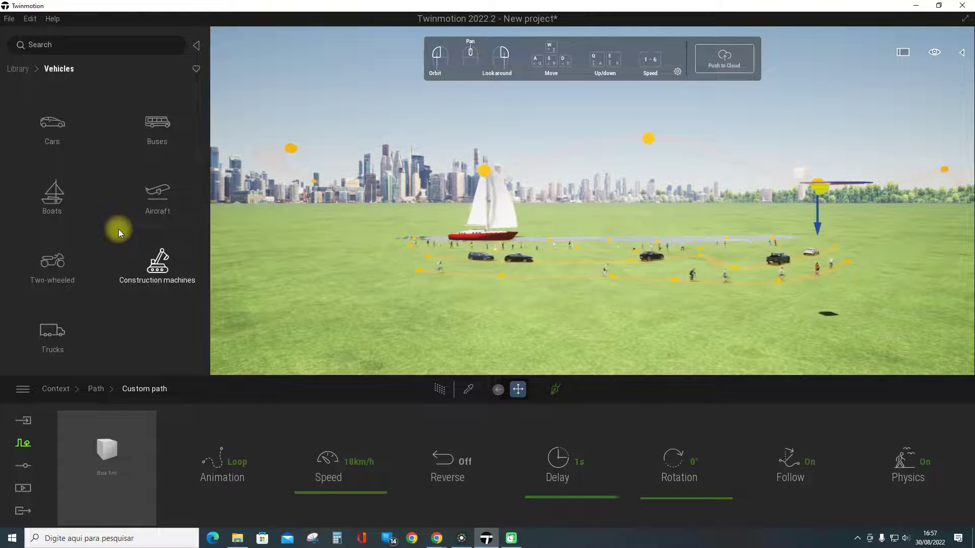
pyautogui.click(149, 211)
pyautogui.scroll(-3, 149, 216)
pyautogui.scroll(-2, 150, 216)
pyautogui.scroll(-1, 149, 216)
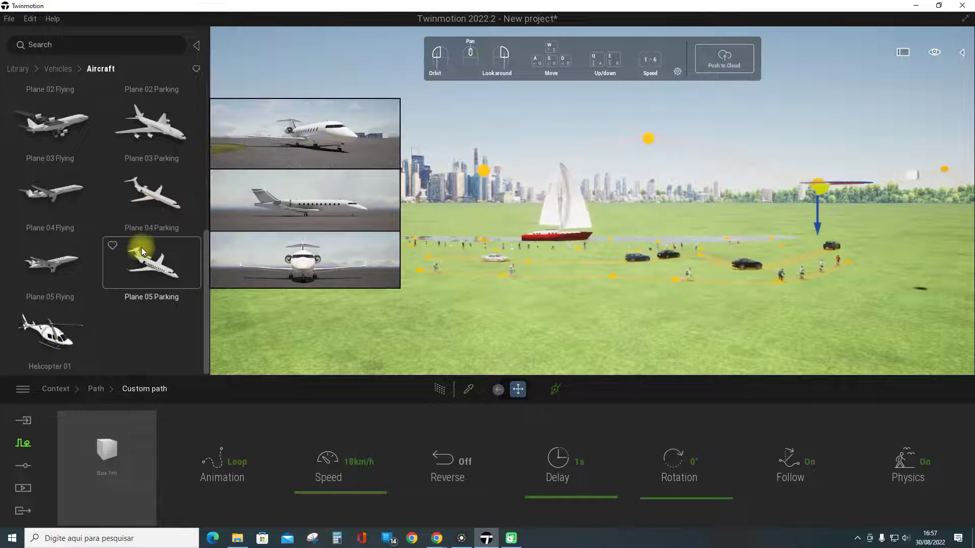
pyautogui.moveTo(144, 276); pyautogui.dragTo(112, 464)
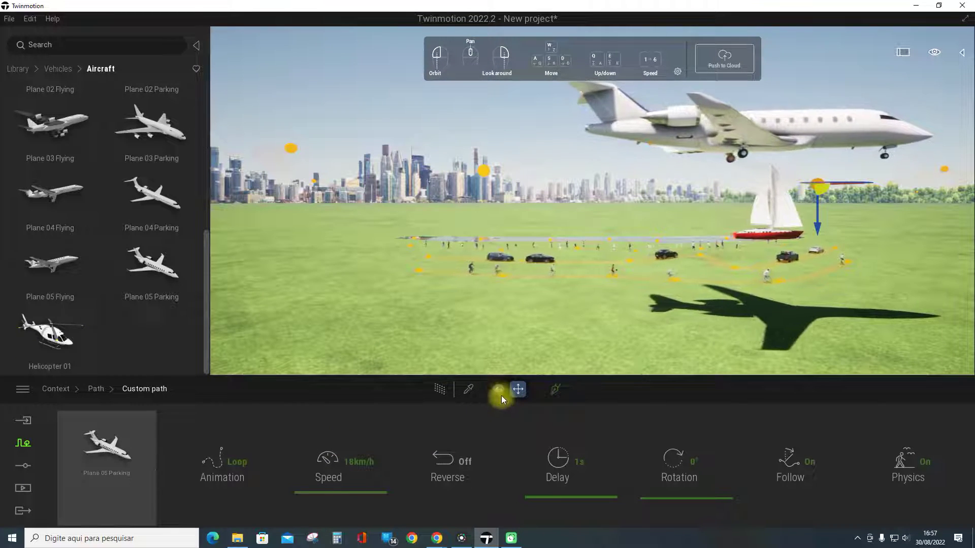
pyautogui.moveTo(498, 389)
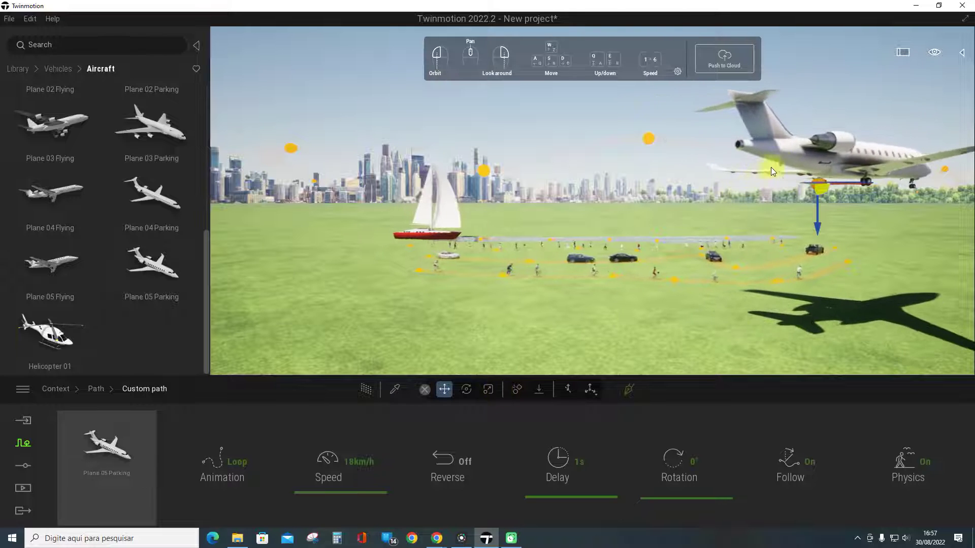
pyautogui.click(841, 142)
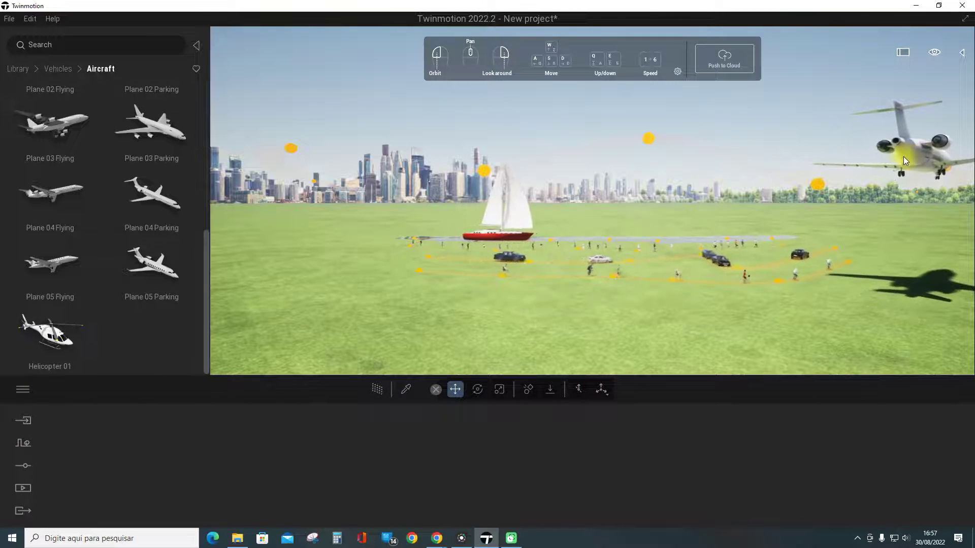
# Select the plane's custom path and raise its speed to 149 km/h
pyautogui.click(499, 389)
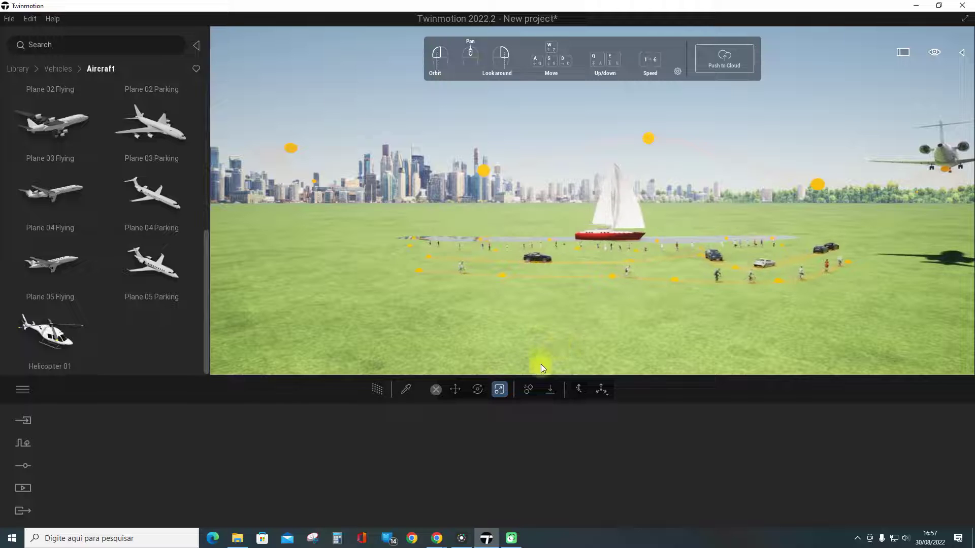
pyautogui.click(26, 441)
pyautogui.click(334, 466)
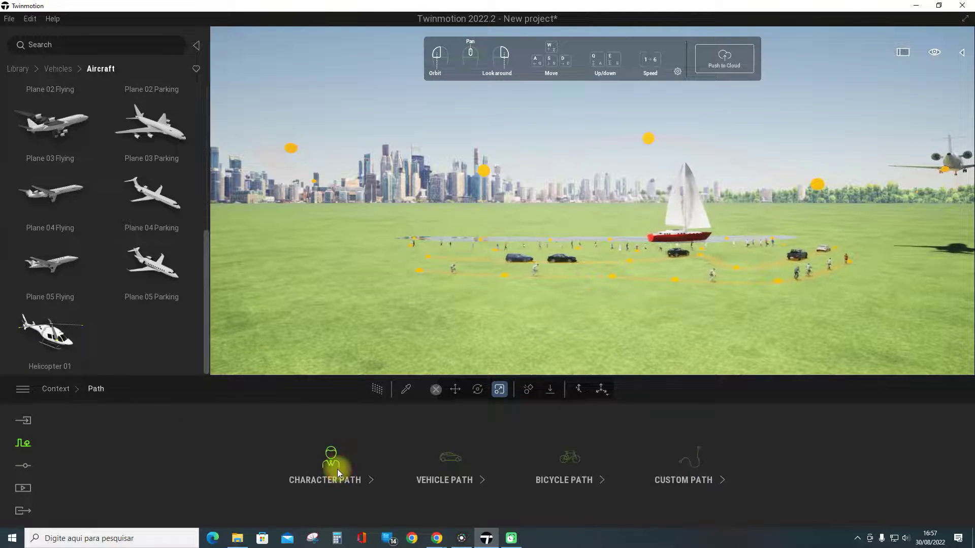
pyautogui.click(648, 138)
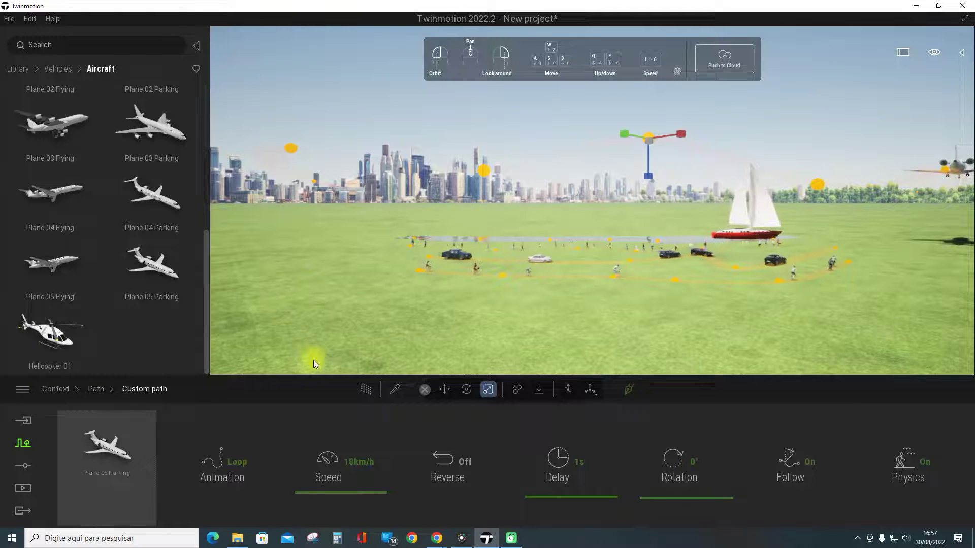
pyautogui.moveTo(352, 491); pyautogui.dragTo(369, 457)
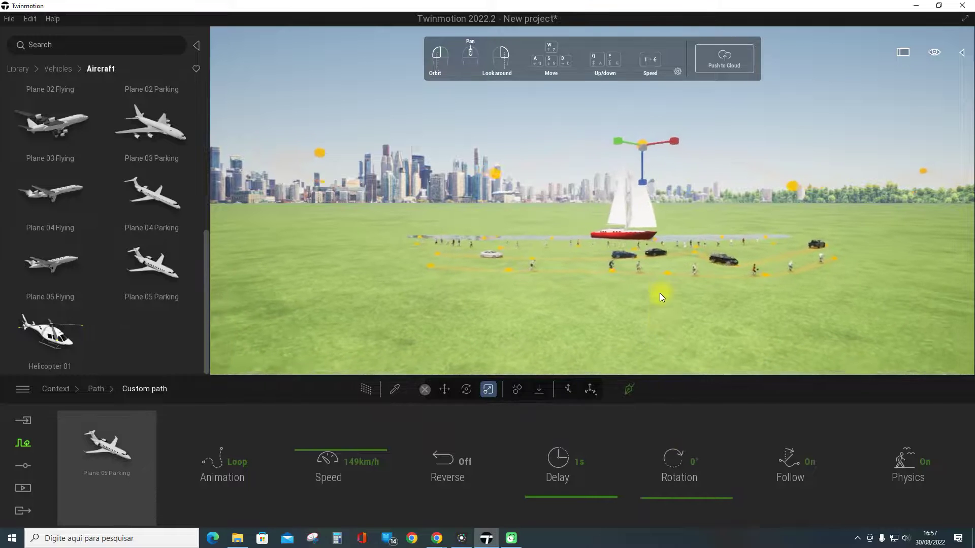
pyautogui.scroll(-2, 661, 294)
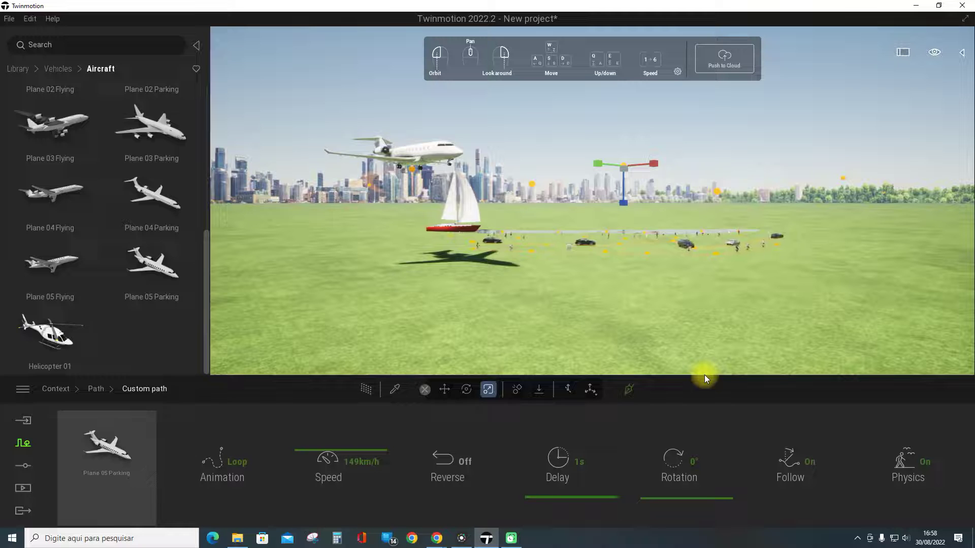
# Turn the plane's physics Off and start a new project with sand ground
pyautogui.click(906, 472)
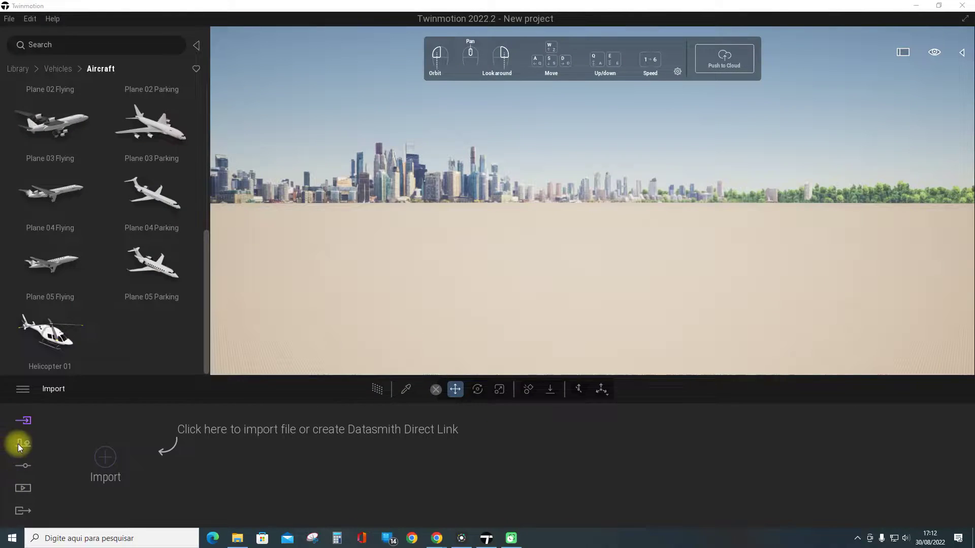
pyautogui.click(19, 444)
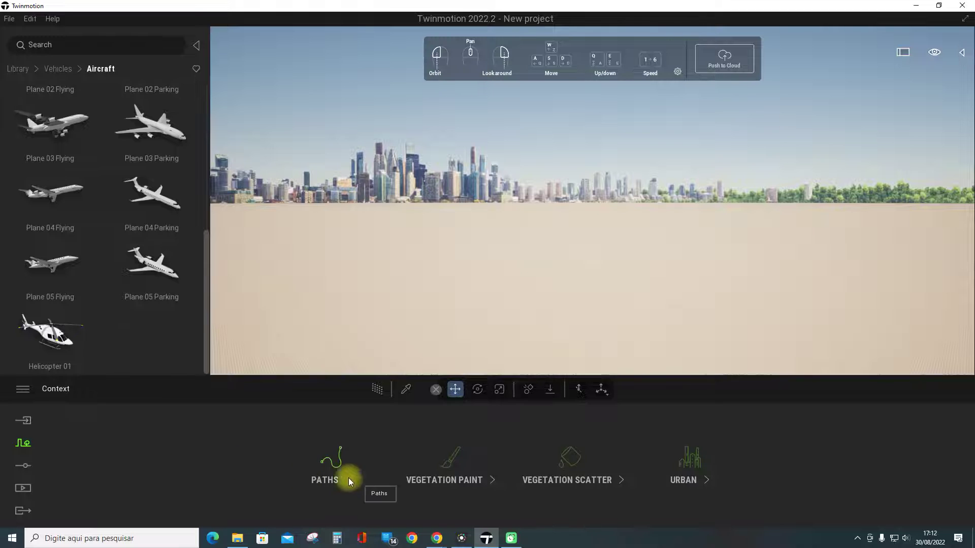
# Choose Custom path under Context > Paths and begin drawing on the sand
pyautogui.click(331, 478)
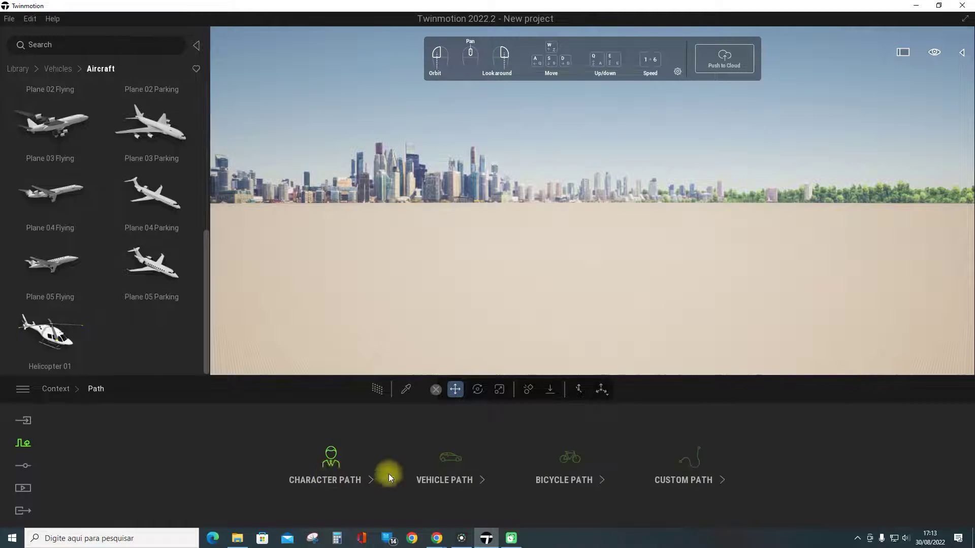
pyautogui.click(711, 480)
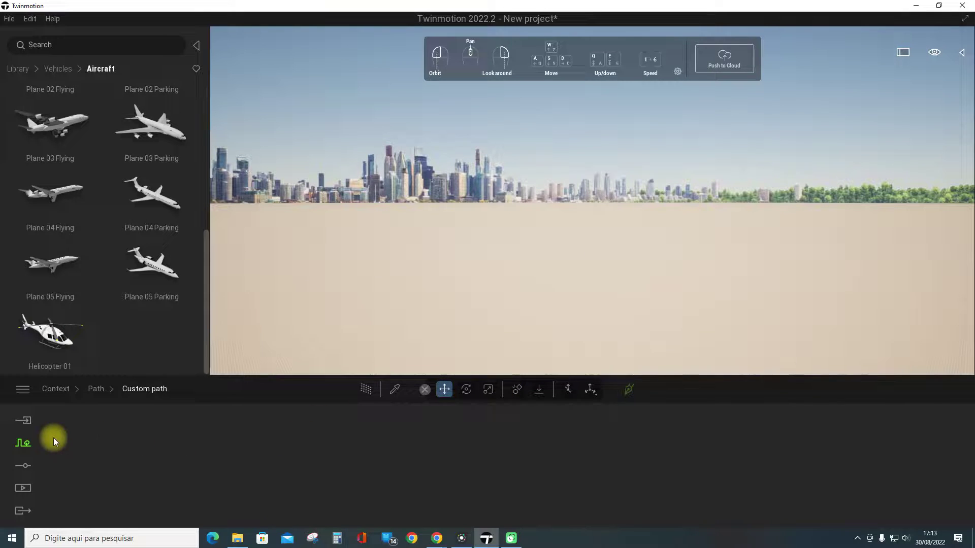
pyautogui.click(22, 440)
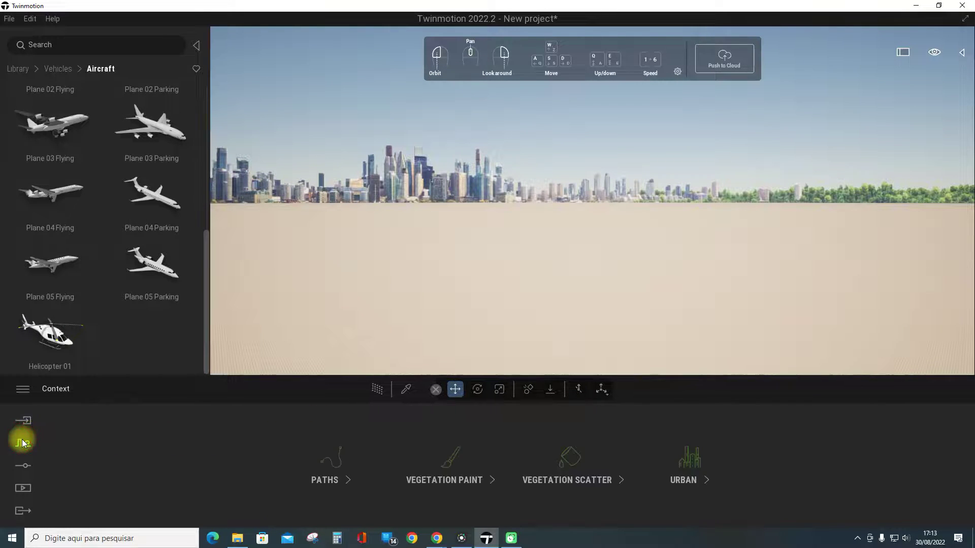
pyautogui.click(313, 479)
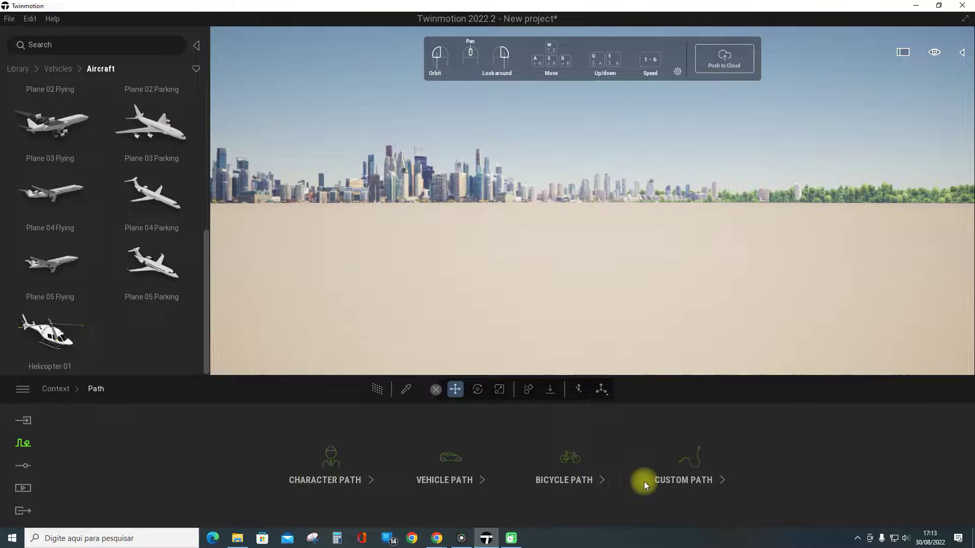
pyautogui.click(671, 483)
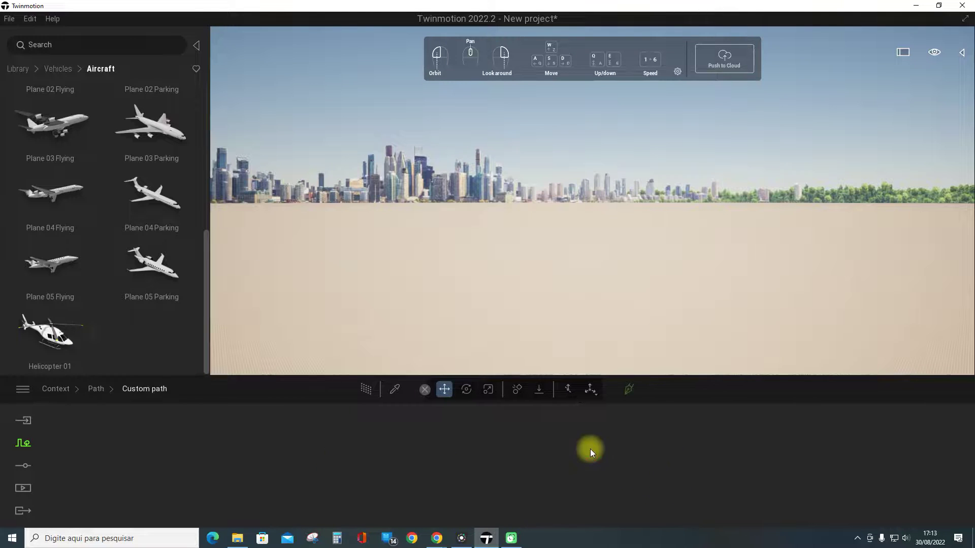
pyautogui.click(629, 390)
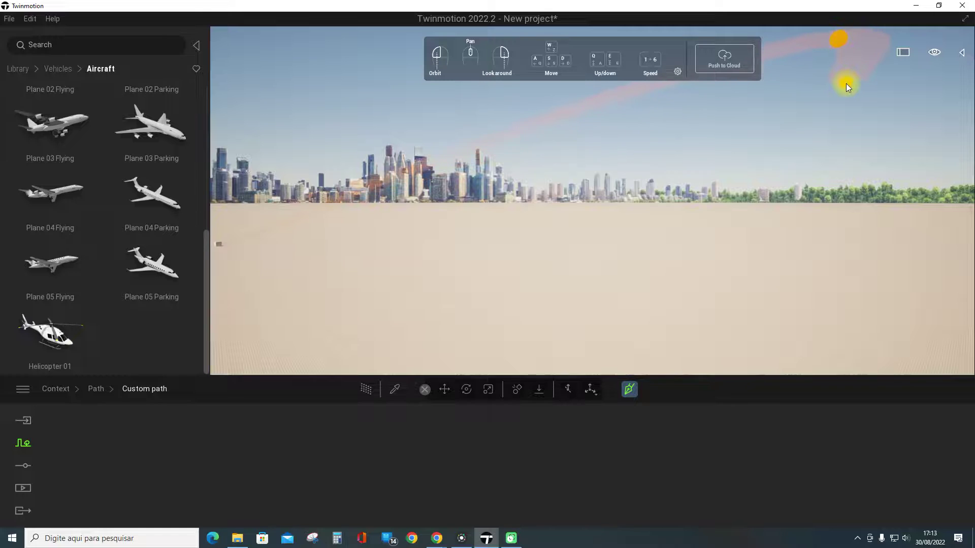
# Undo the stray sky point and finish drawing the custom path
pyautogui.hotkey('ctrl', 'z')
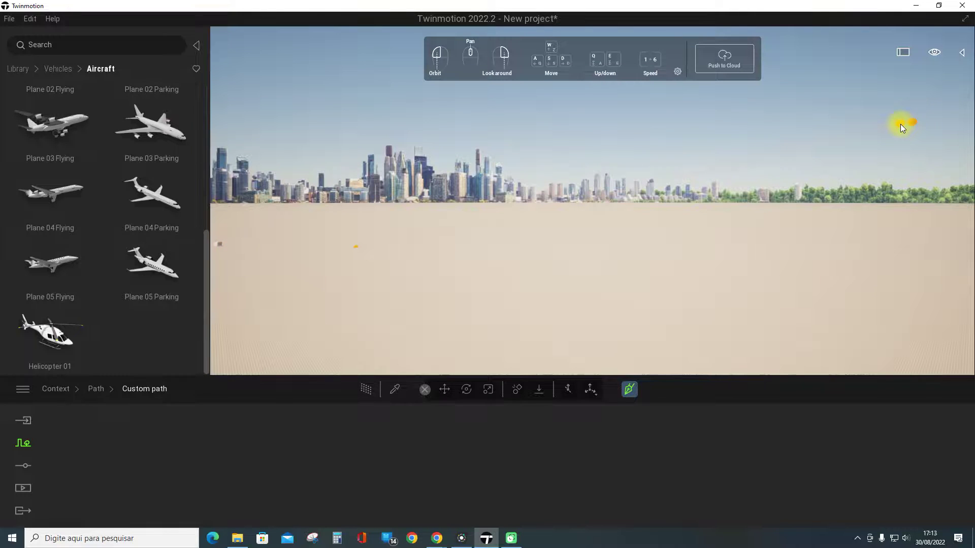
pyautogui.press('Escape')
# Swap the Box 1m for Plane 05 Parking and set its physics Off
pyautogui.moveTo(50, 332)
pyautogui.moveTo(142, 271)
pyautogui.mouseDown()
pyautogui.moveTo(91, 436)
pyautogui.moveTo(99, 453)
pyautogui.mouseUp()
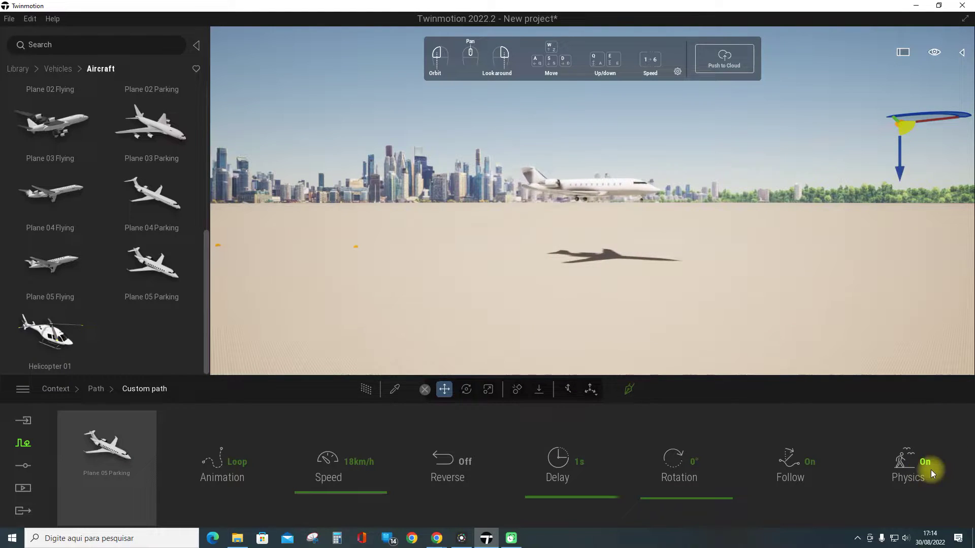
pyautogui.click(909, 468)
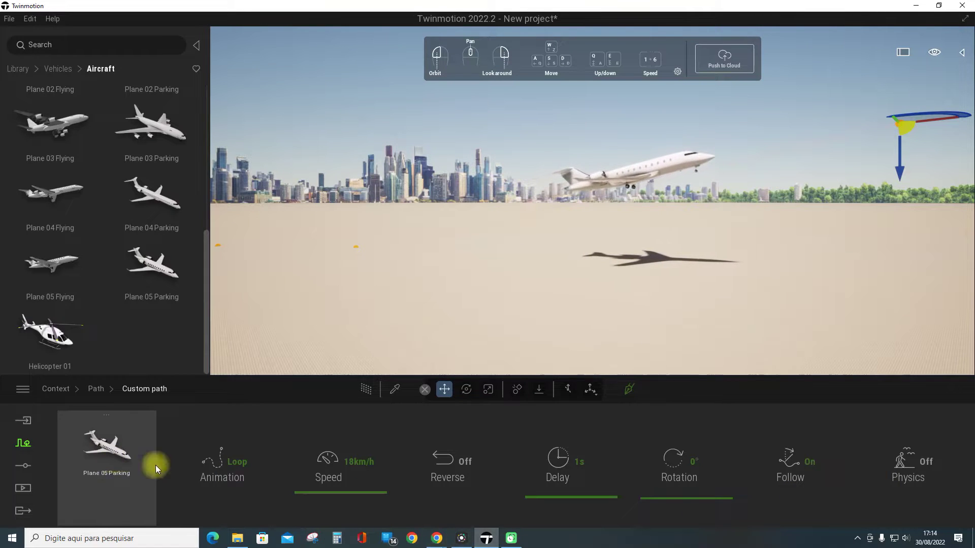
pyautogui.click(239, 464)
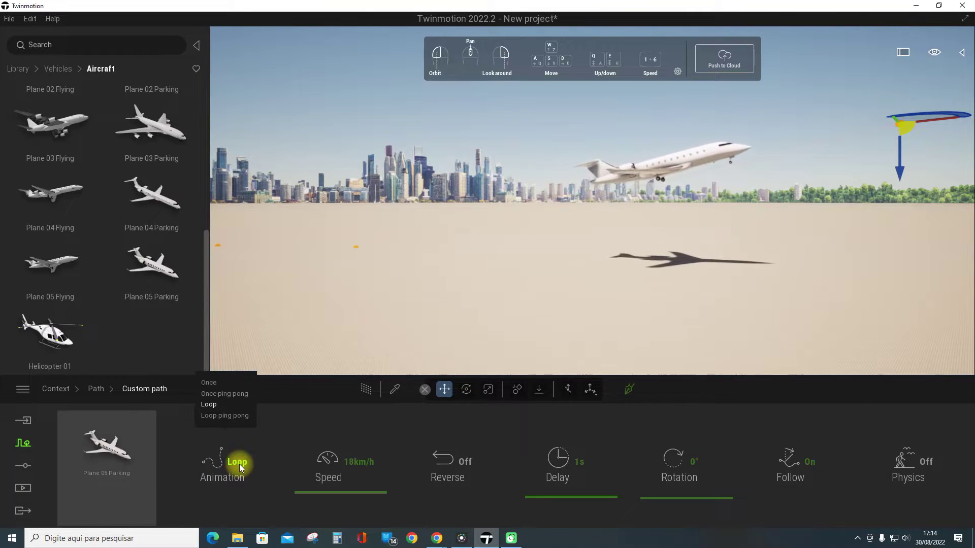
# After trying Once at 55 km/h, set animation to Loop ping pong at 74 km/h
pyautogui.click(208, 383)
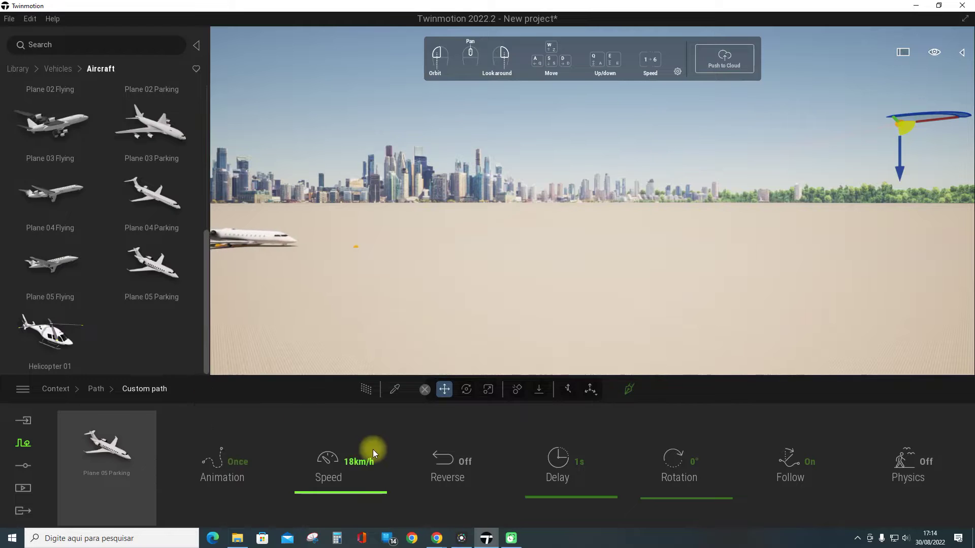
pyautogui.click(352, 491)
pyautogui.moveTo(353, 492); pyautogui.dragTo(368, 496)
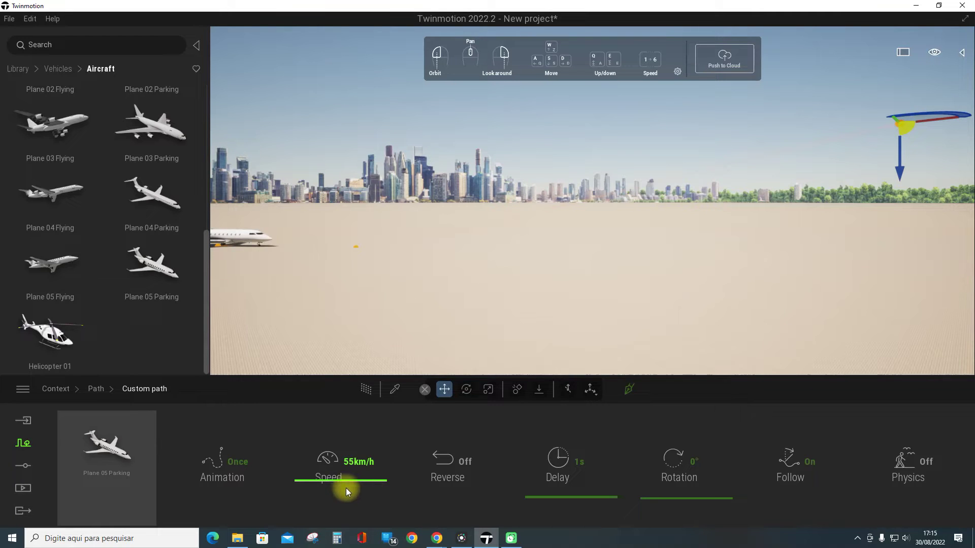
pyautogui.click(235, 467)
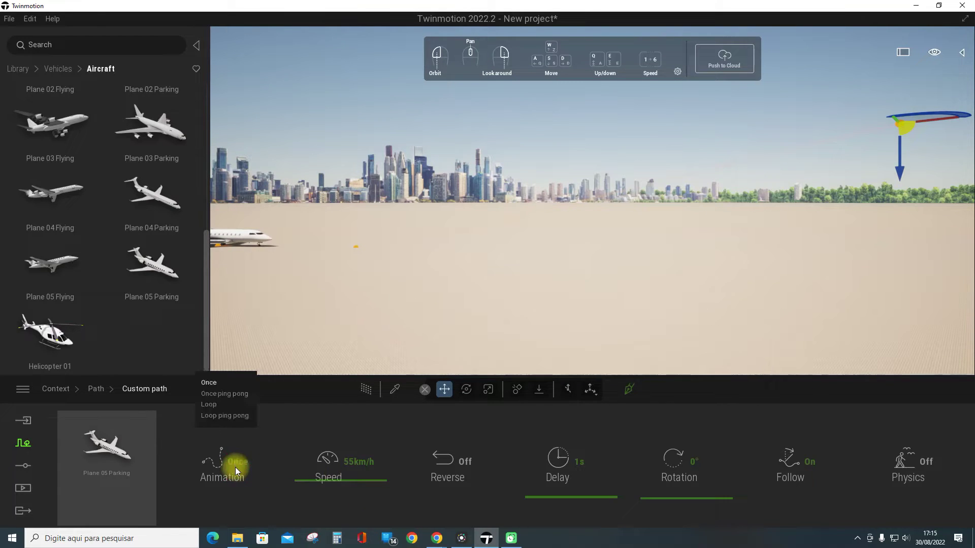
pyautogui.click(233, 419)
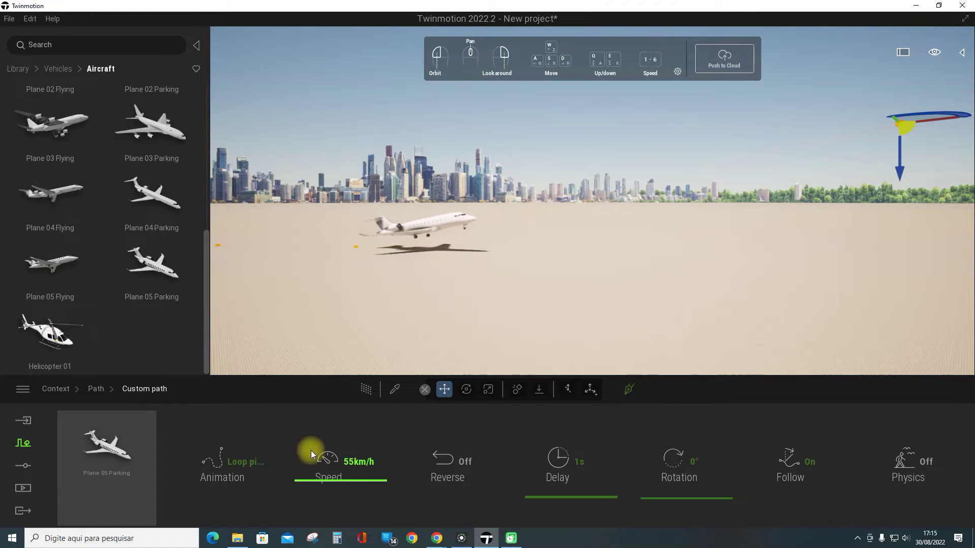
pyautogui.moveTo(349, 480); pyautogui.dragTo(385, 498)
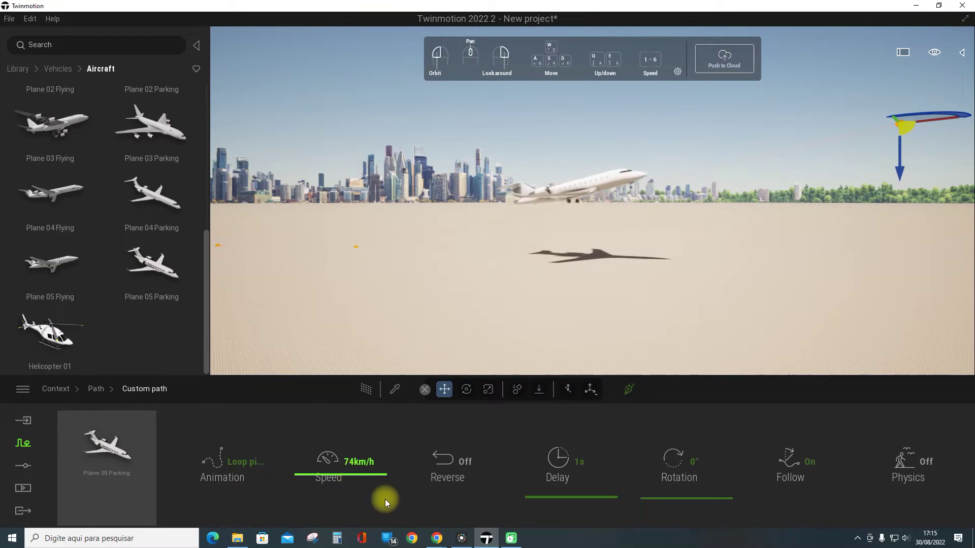